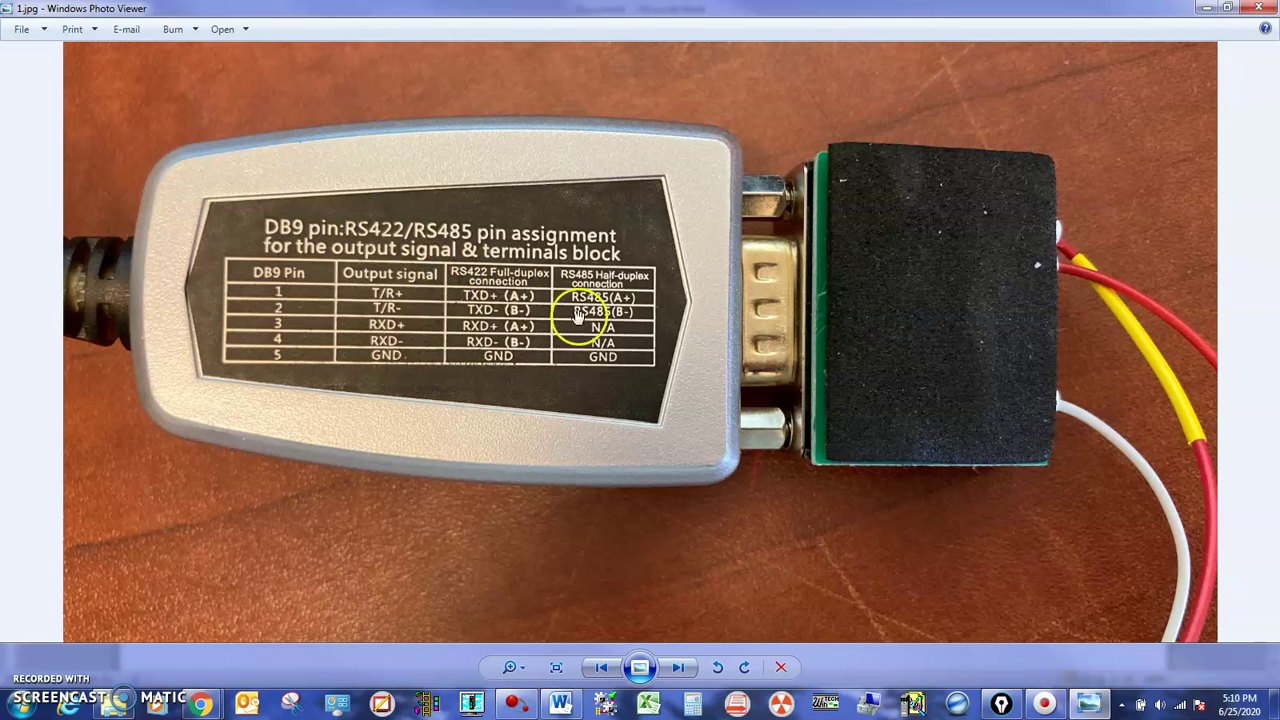
# Examine the wiring photos 1.jpg to 4.jpg for the RS485 adapter pinout and its D+, D- and G connections to the Micro820
pyautogui.moveTo(547, 262); pyautogui.dragTo(661, 383)
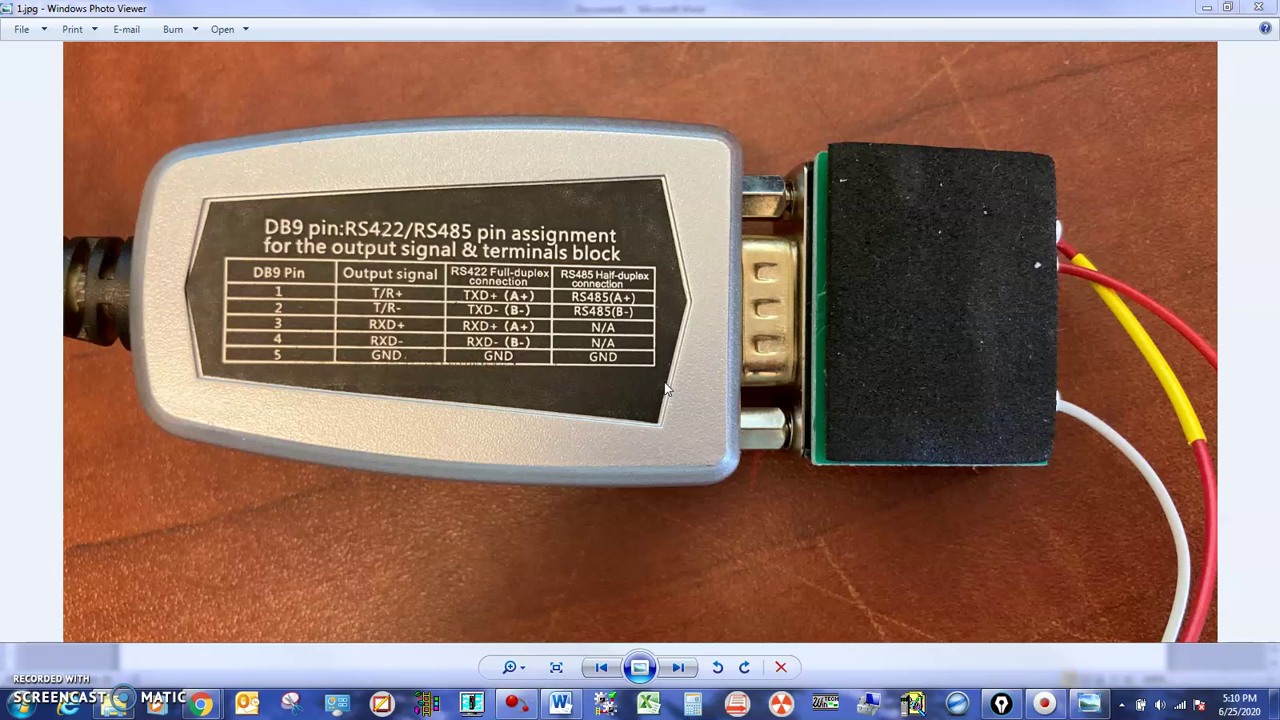
pyautogui.click(691, 670)
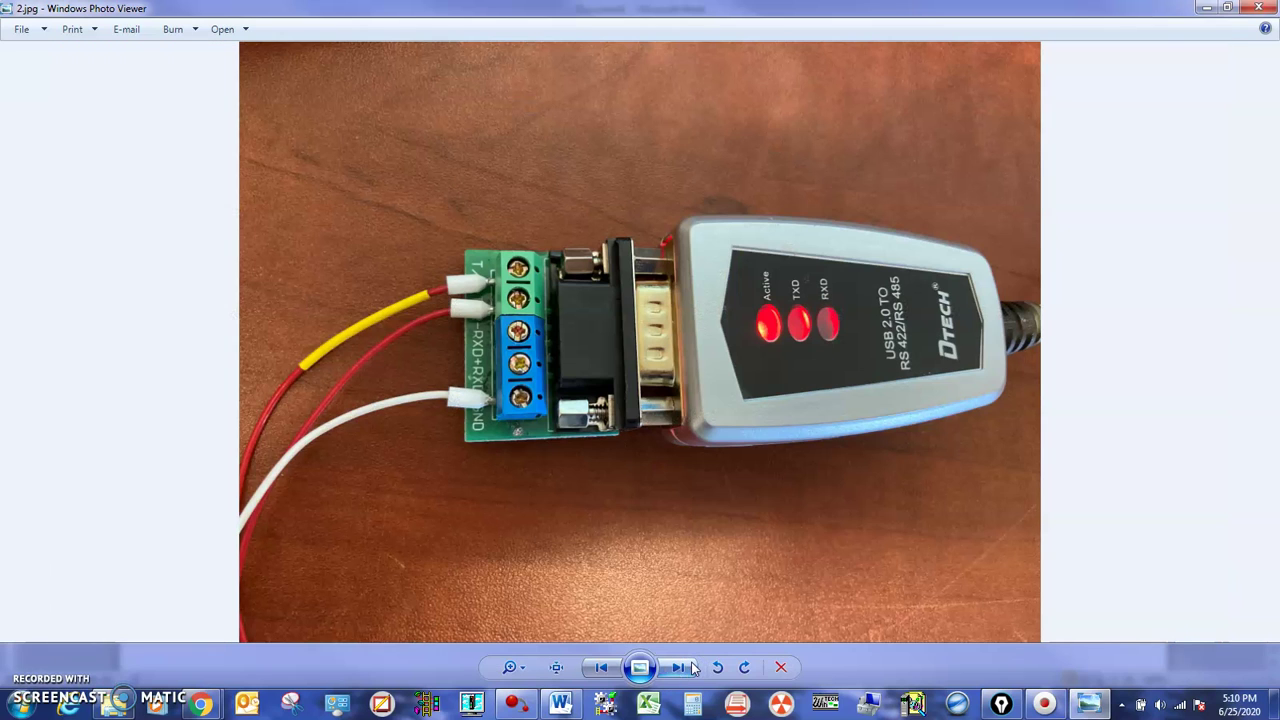
pyautogui.click(693, 670)
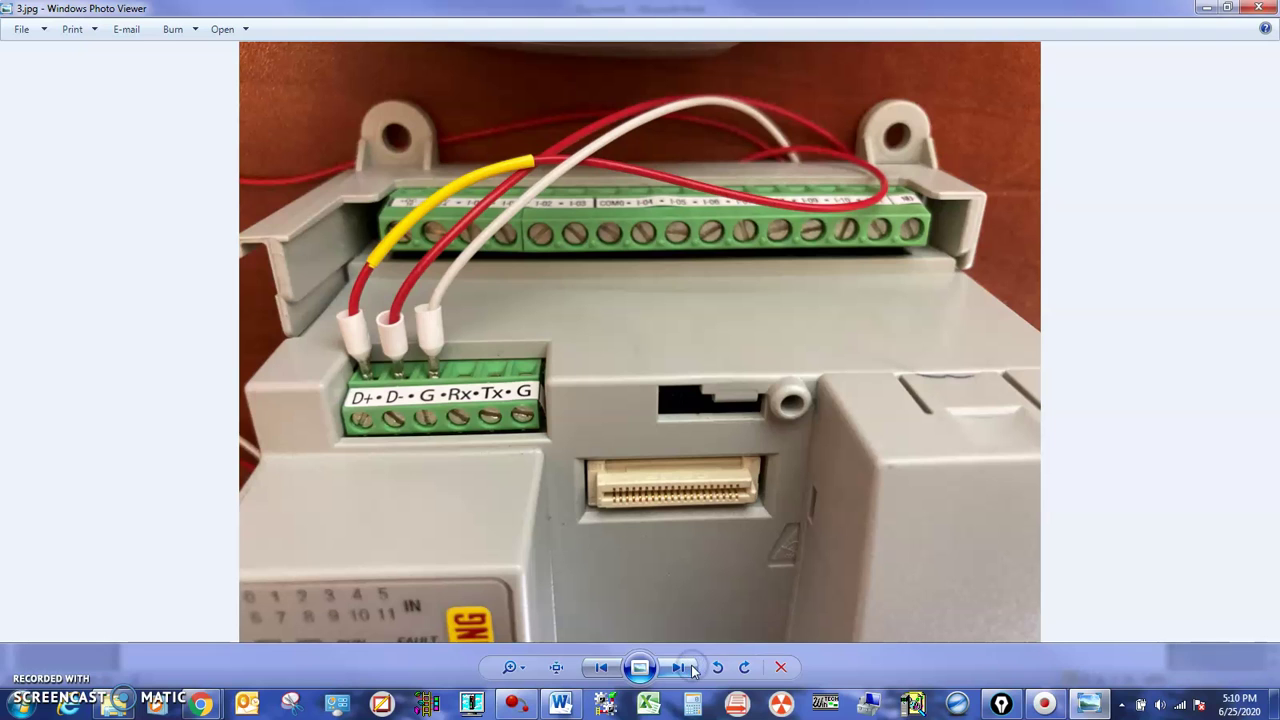
pyautogui.click(693, 668)
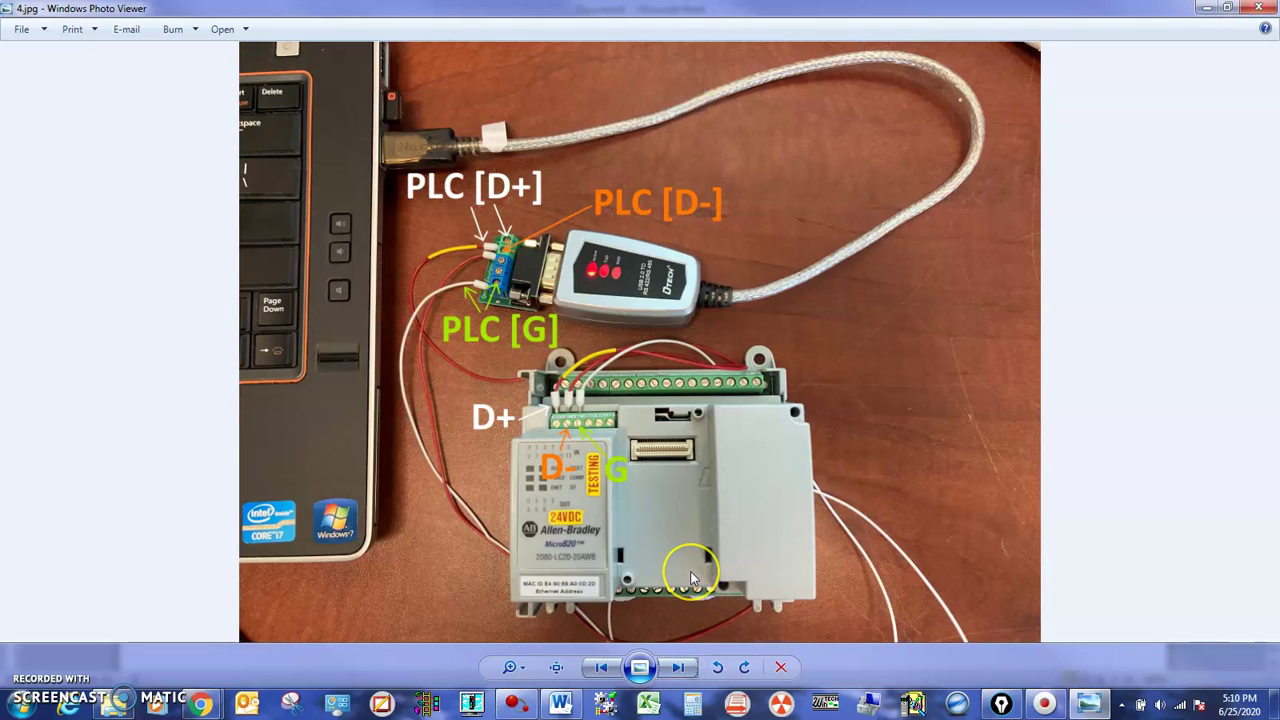
pyautogui.scroll(2, 623, 505)
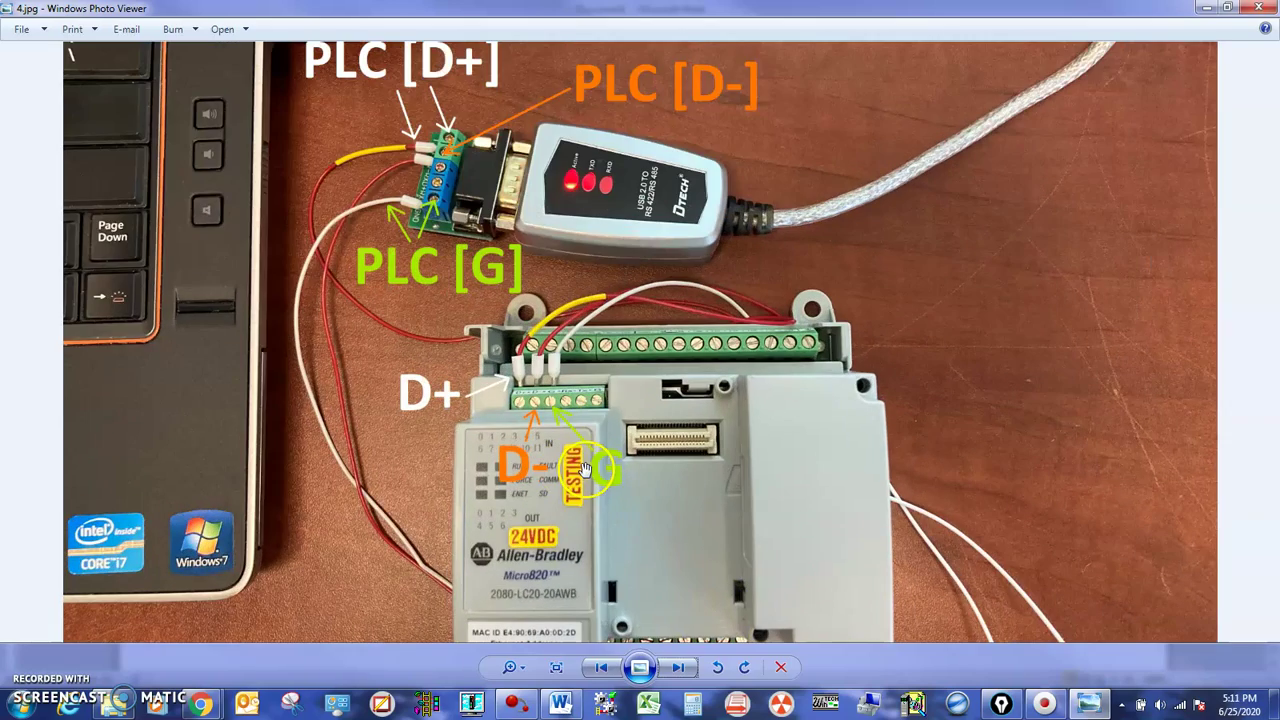
pyautogui.scroll(1, 597, 320)
pyautogui.scroll(-3, 597, 320)
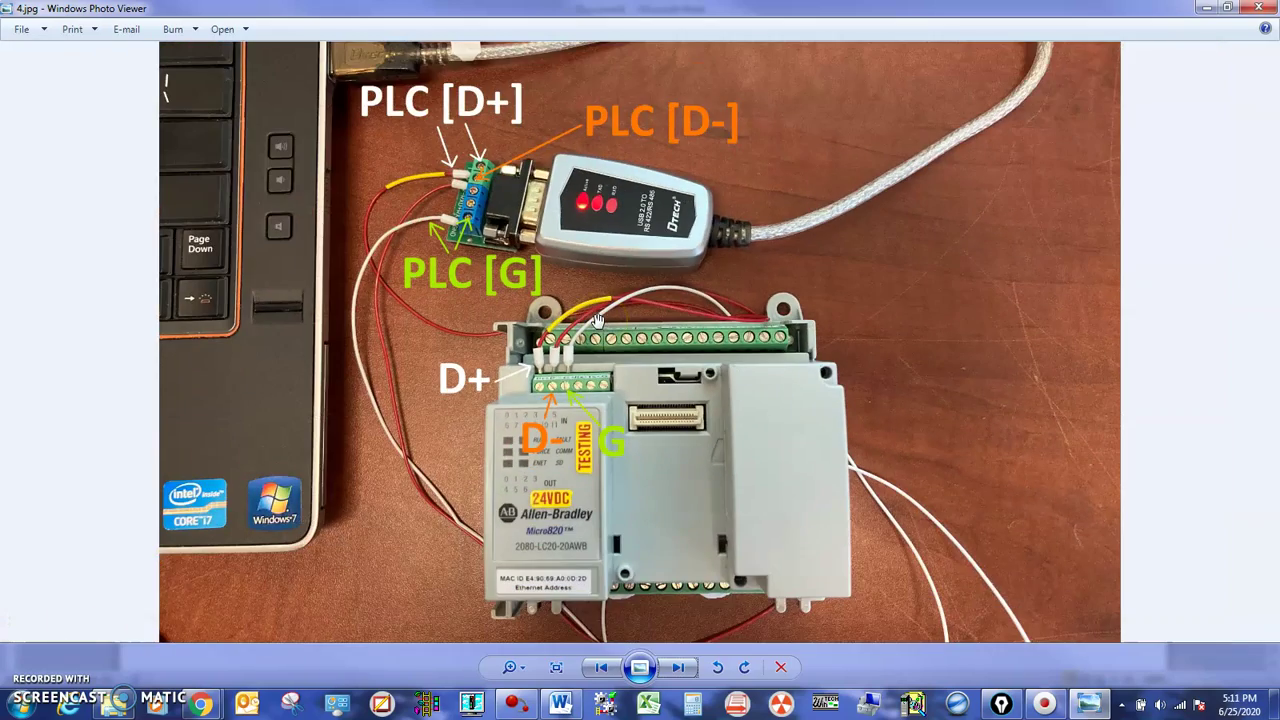
pyautogui.scroll(1, 705, 313)
pyautogui.moveTo(705, 313); pyautogui.dragTo(710, 225)
pyautogui.click(792, 330)
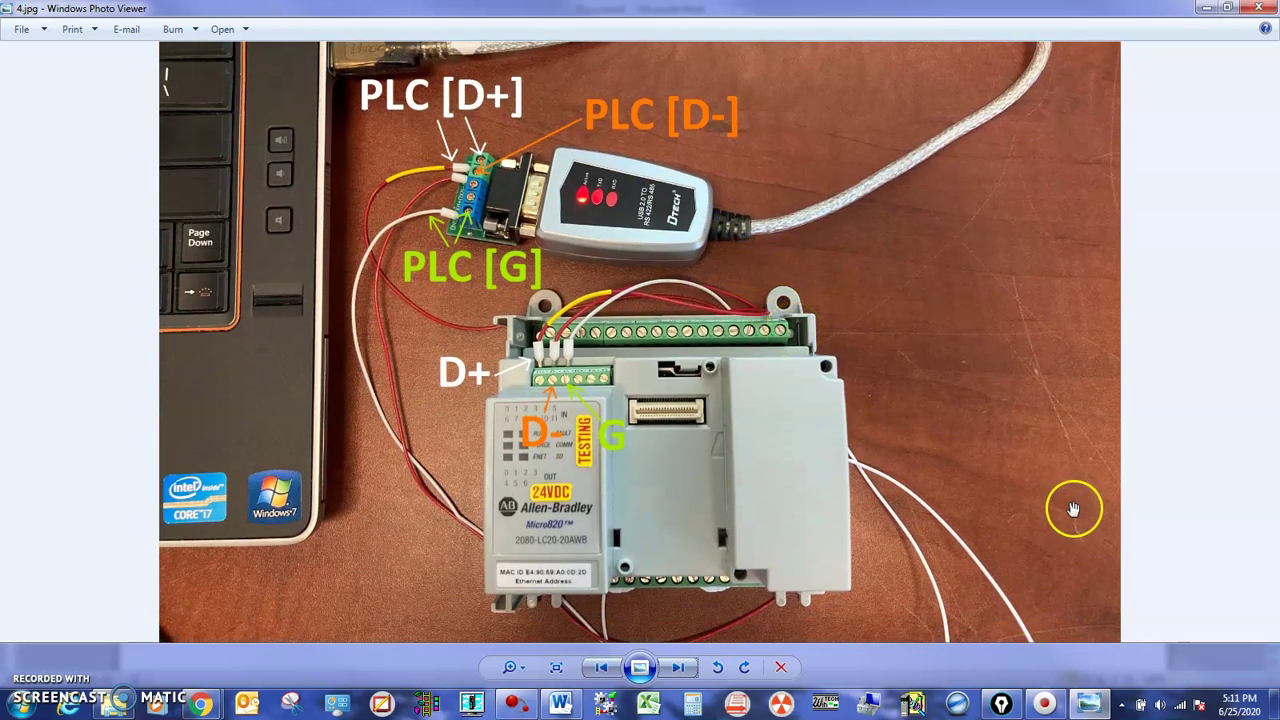
# Switch to Connected Components Workbench and download the MODBUS_TCP_CLIENT project to the Micro820 controller
pyautogui.click(518, 702)
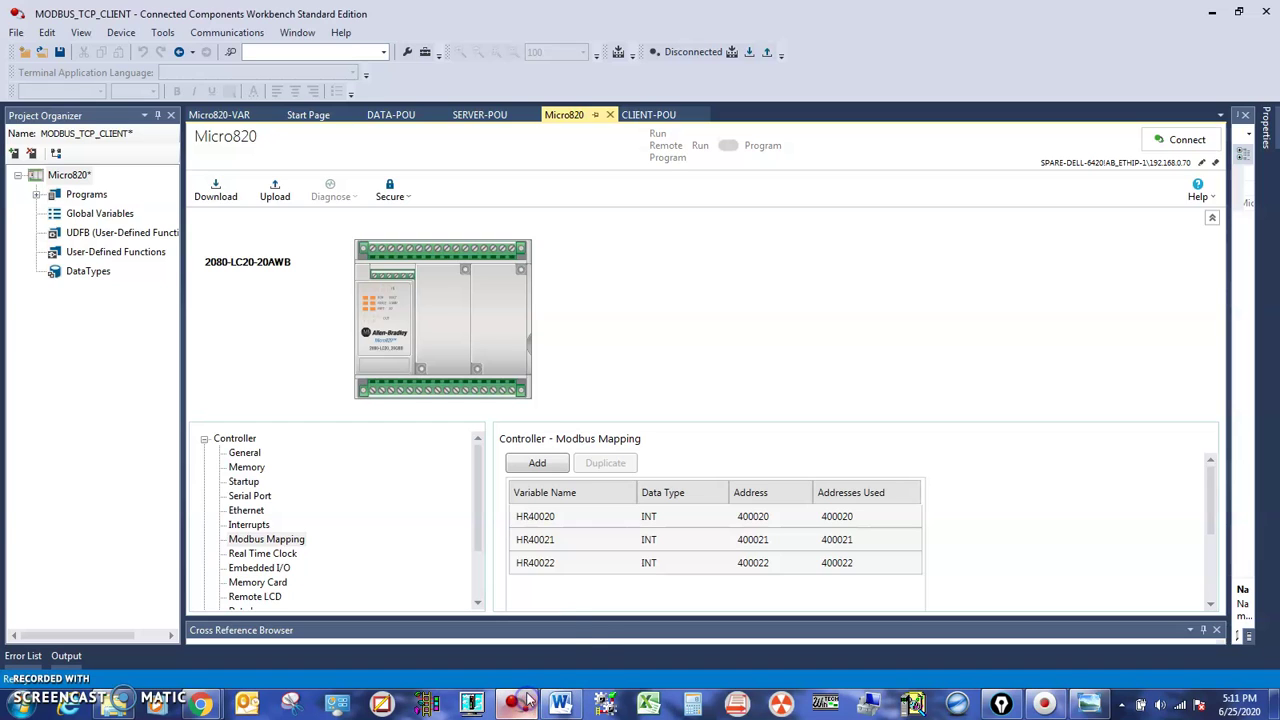
pyautogui.click(238, 190)
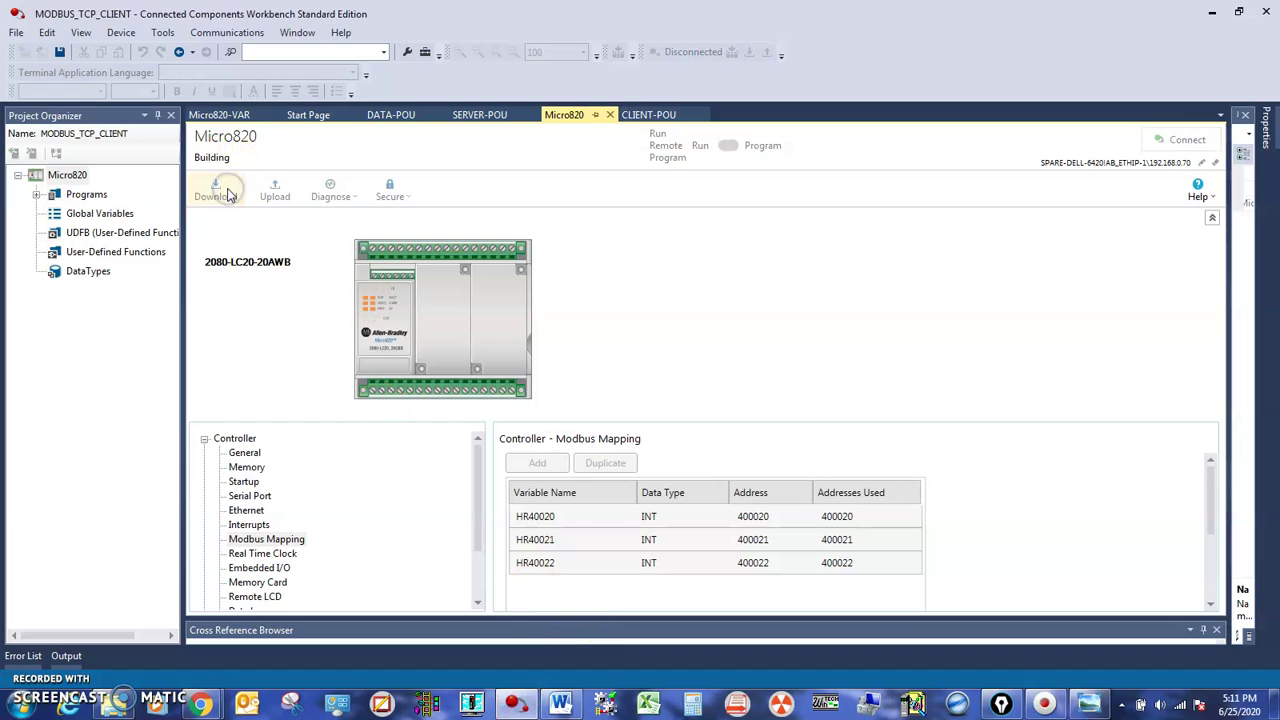
pyautogui.click(388, 253)
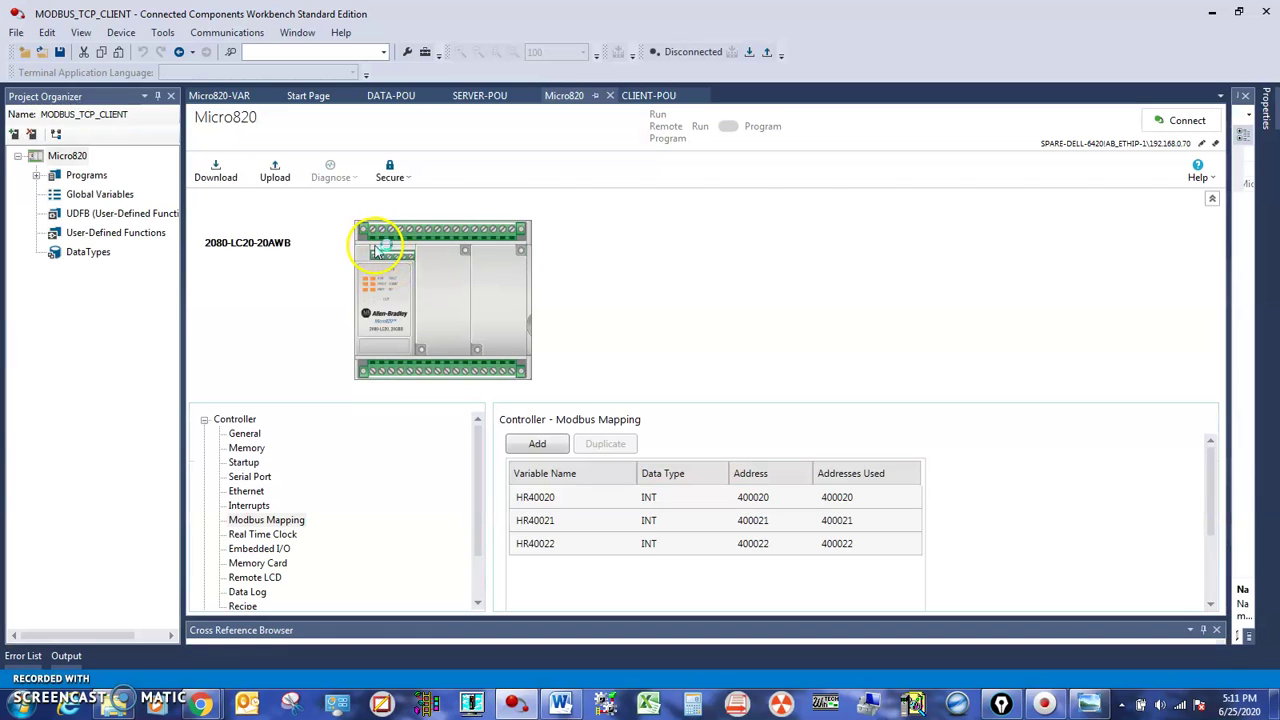
pyautogui.click(215, 170)
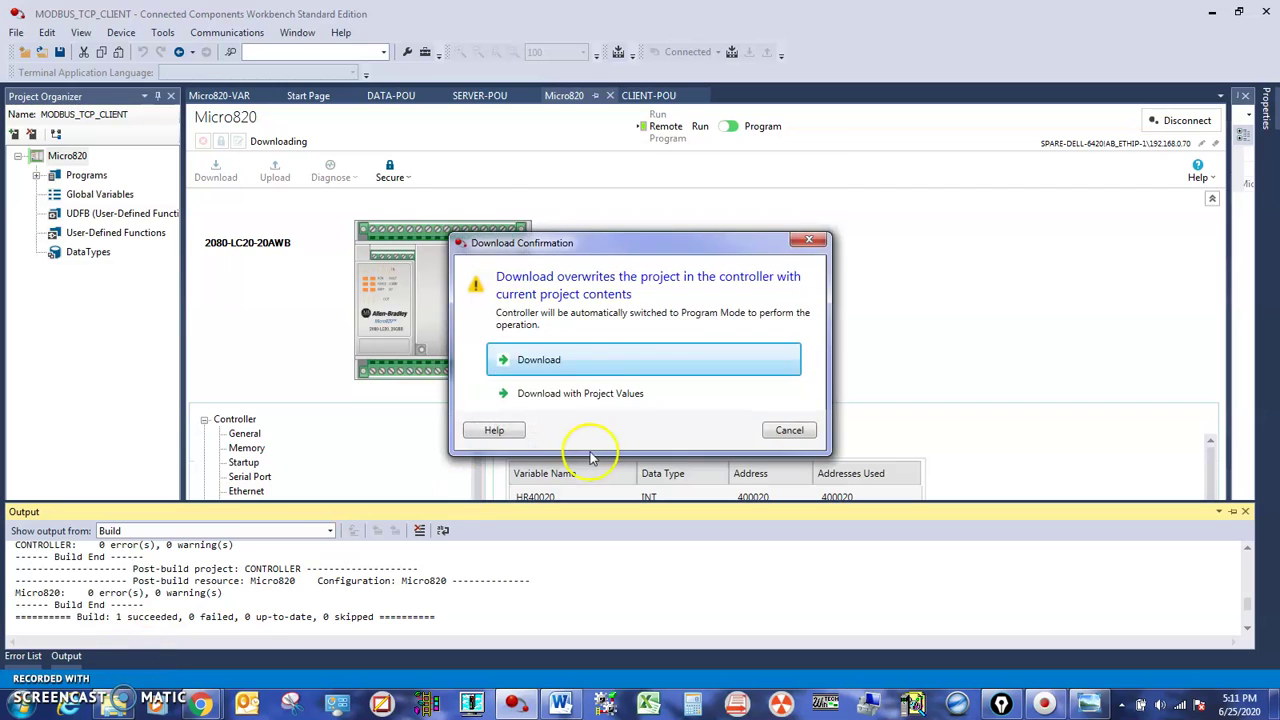
pyautogui.click(620, 362)
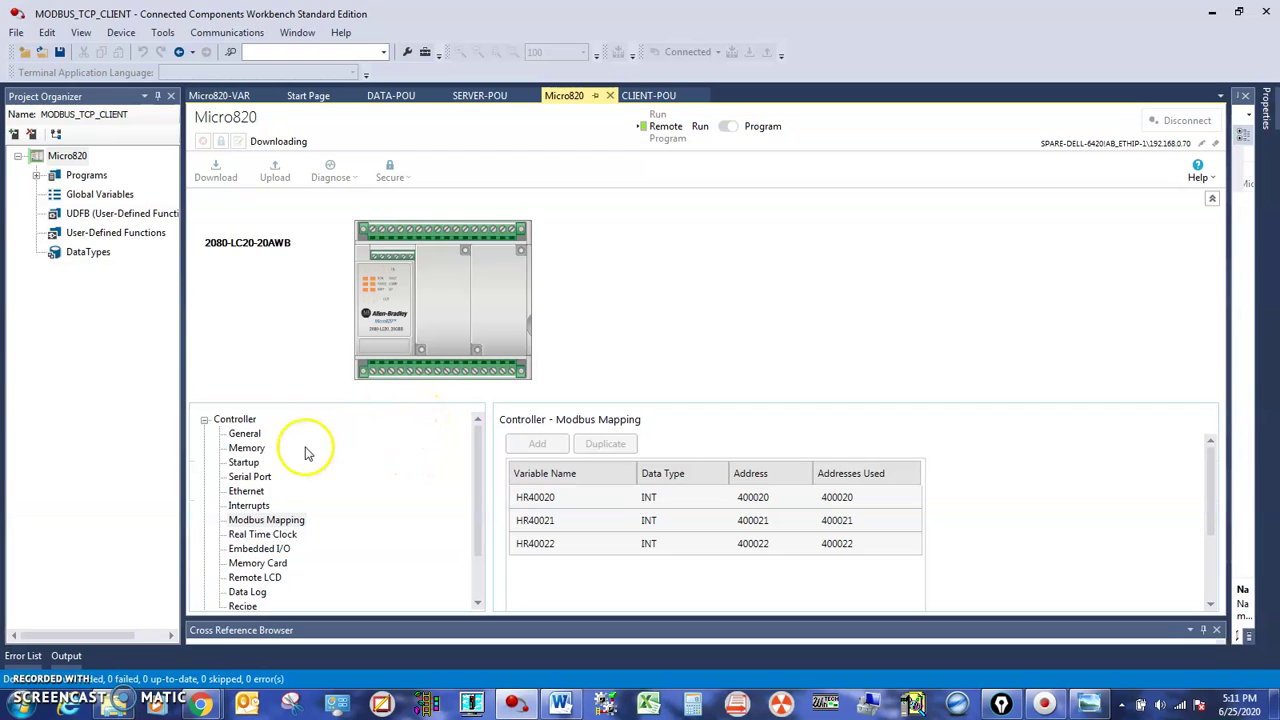
pyautogui.click(706, 411)
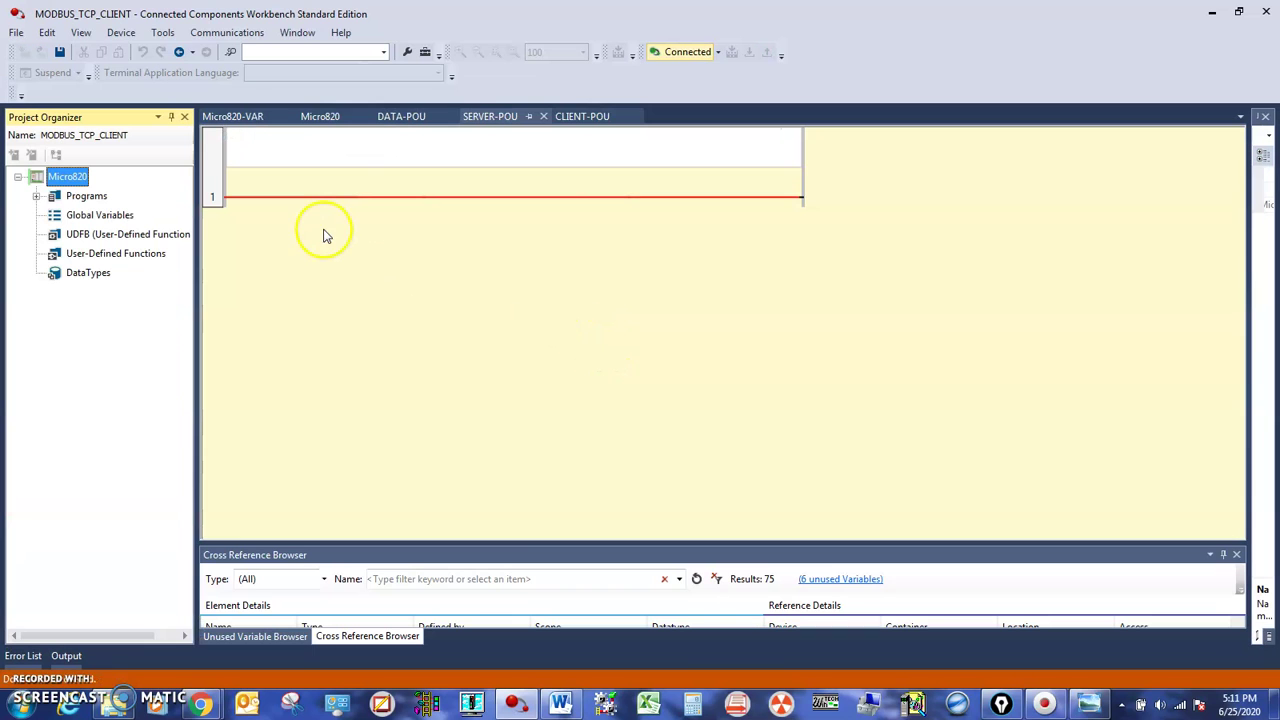
# Open the controller's global variables, narrow the Alias and Logical Value columns, and fit the window to the left half of the screen
pyautogui.doubleClick(100, 214)
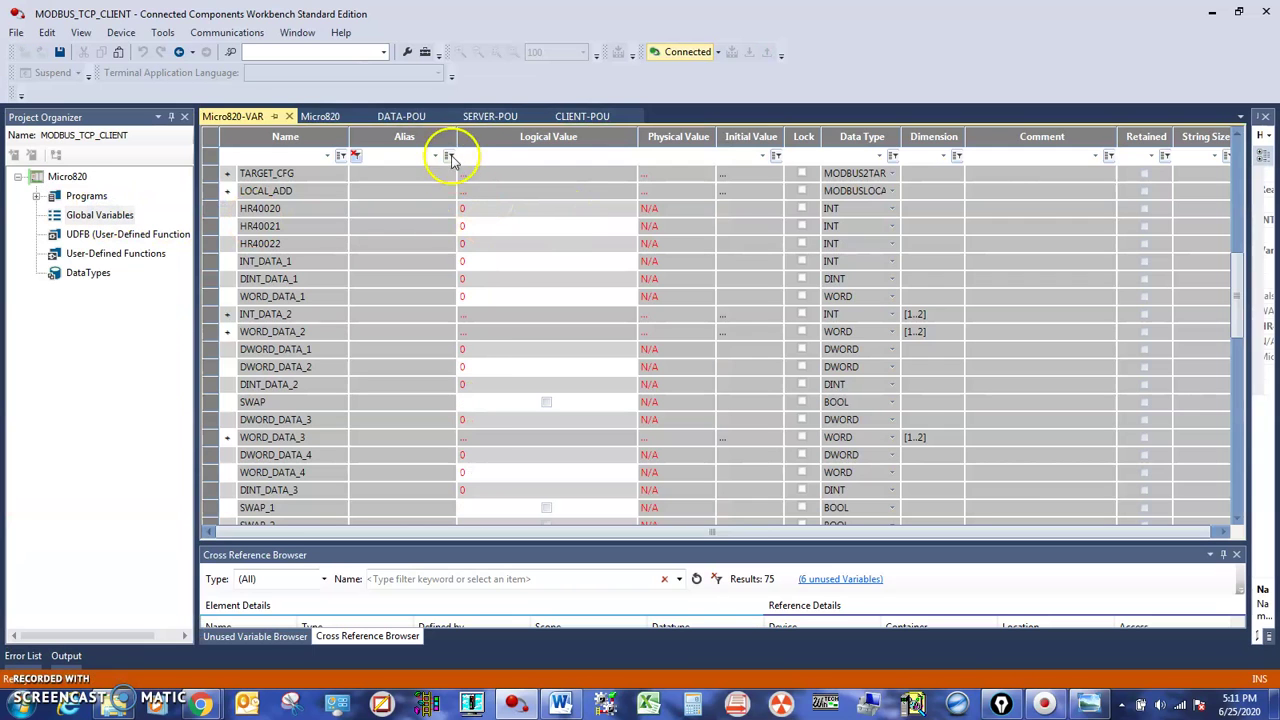
pyautogui.moveTo(461, 138); pyautogui.dragTo(403, 138)
pyautogui.moveTo(585, 137); pyautogui.dragTo(518, 137)
pyautogui.moveTo(614, 8); pyautogui.dragTo(1, 2)
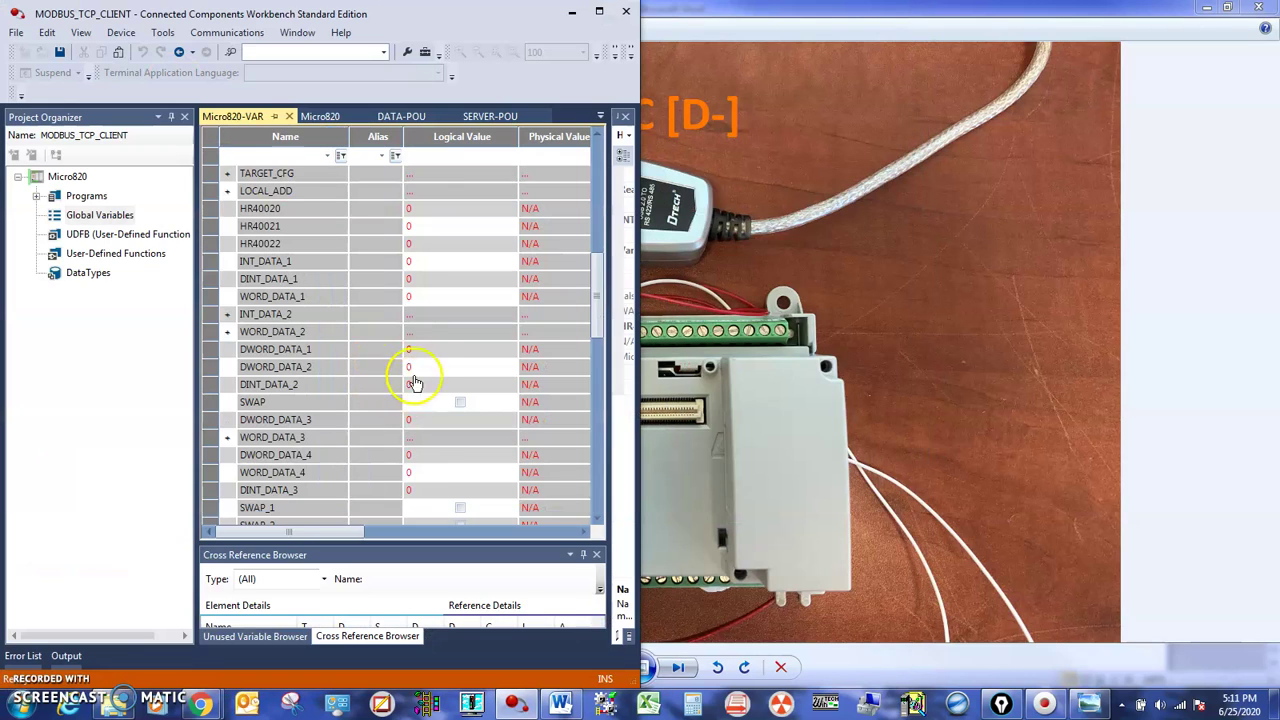
pyautogui.scroll(1, 420, 355)
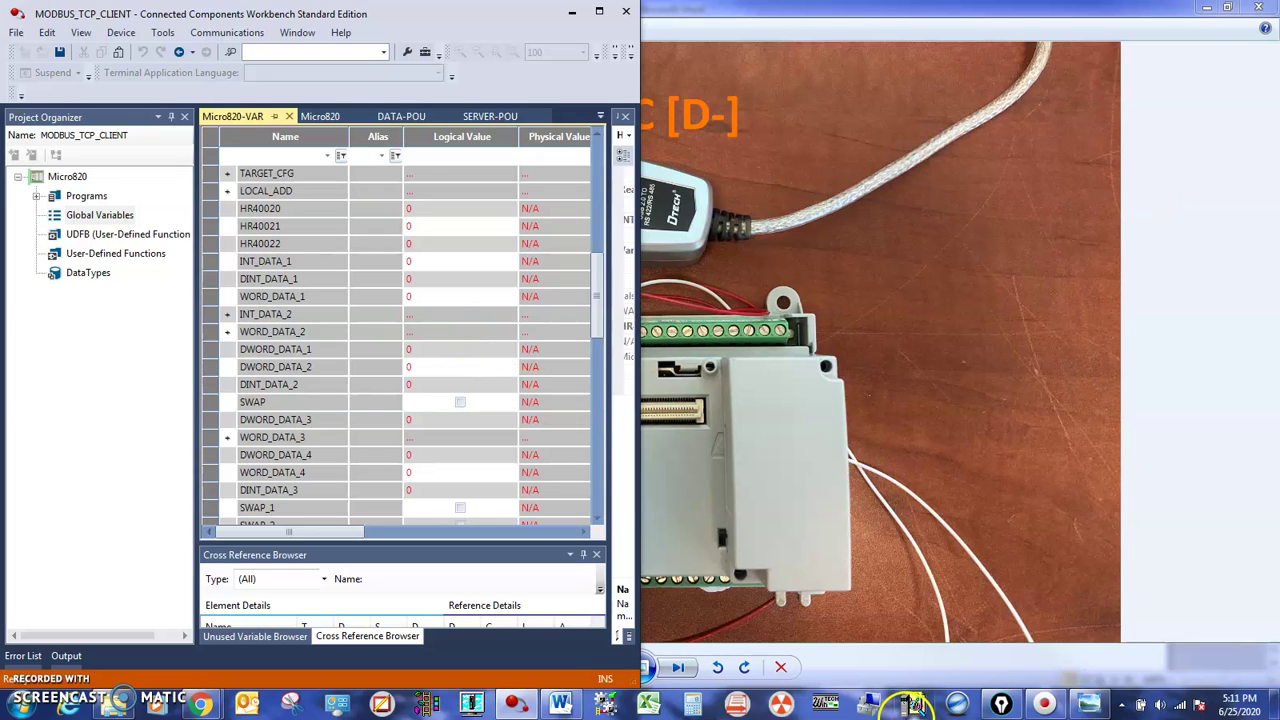
# Check the USB serial adapter's COM port under Ports (COM & LPT) in Computer Management's Device Manager, and close the window
pyautogui.click(873, 703)
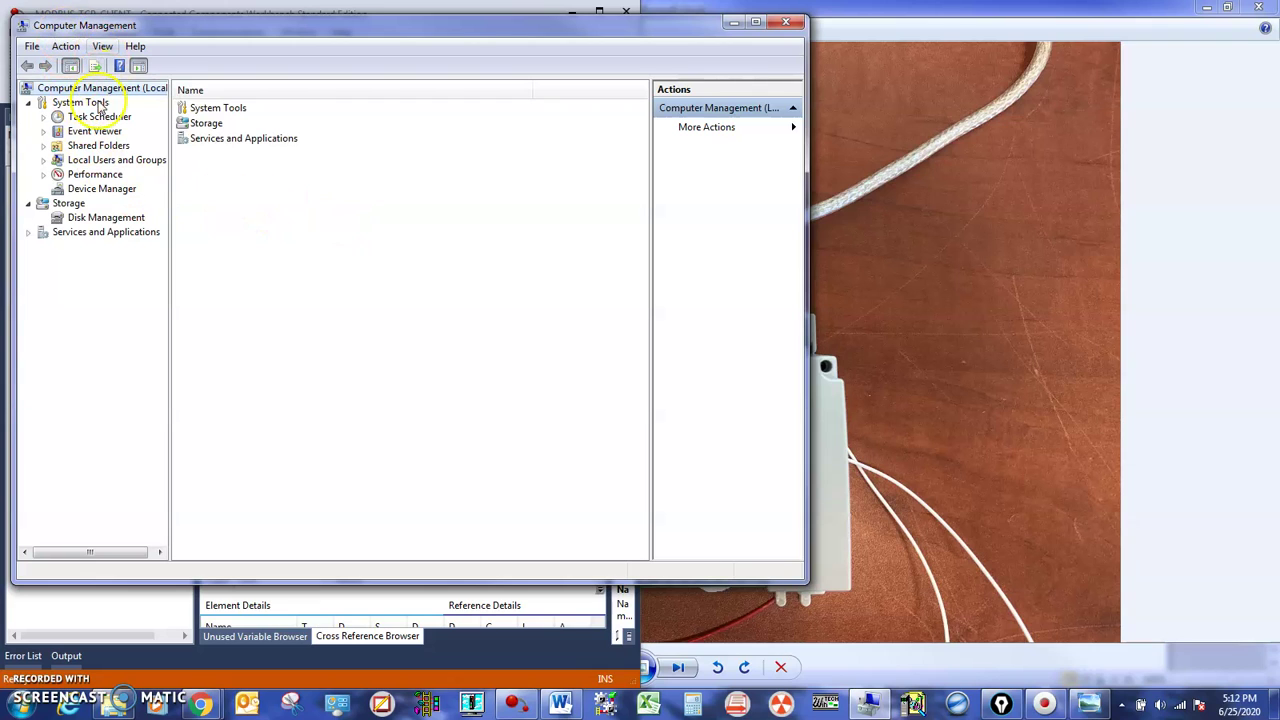
pyautogui.click(90, 190)
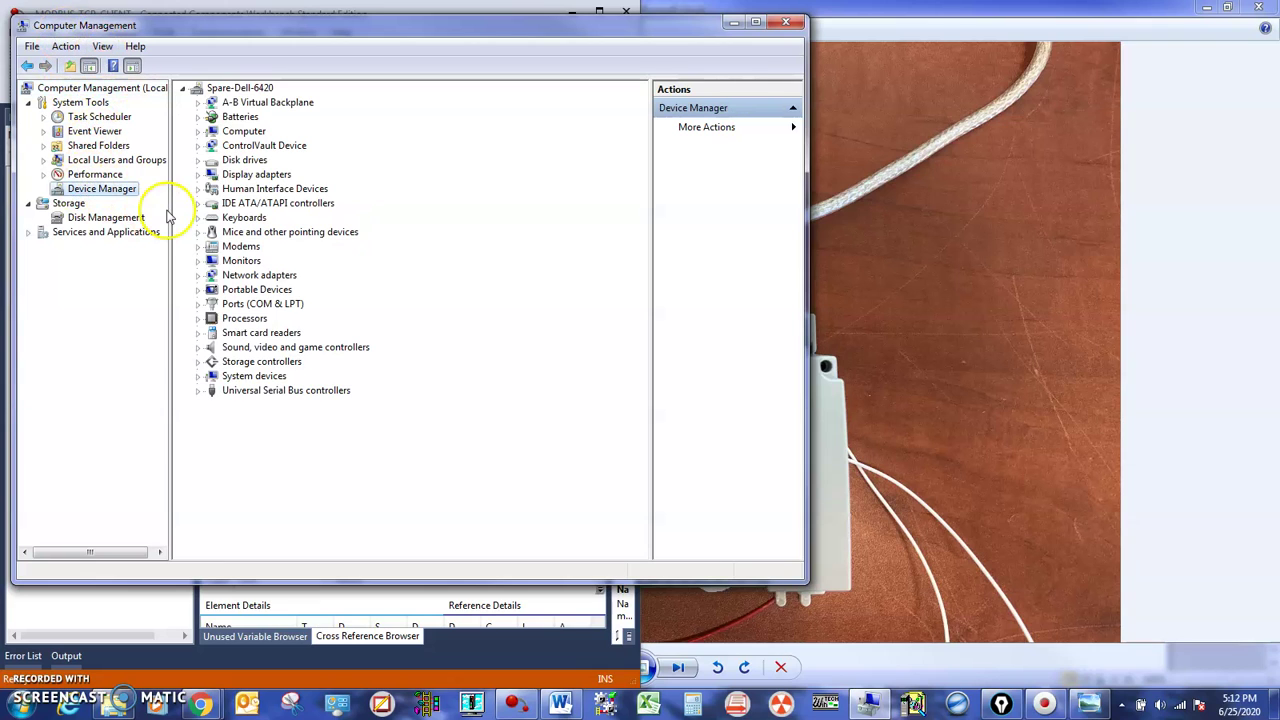
pyautogui.click(199, 305)
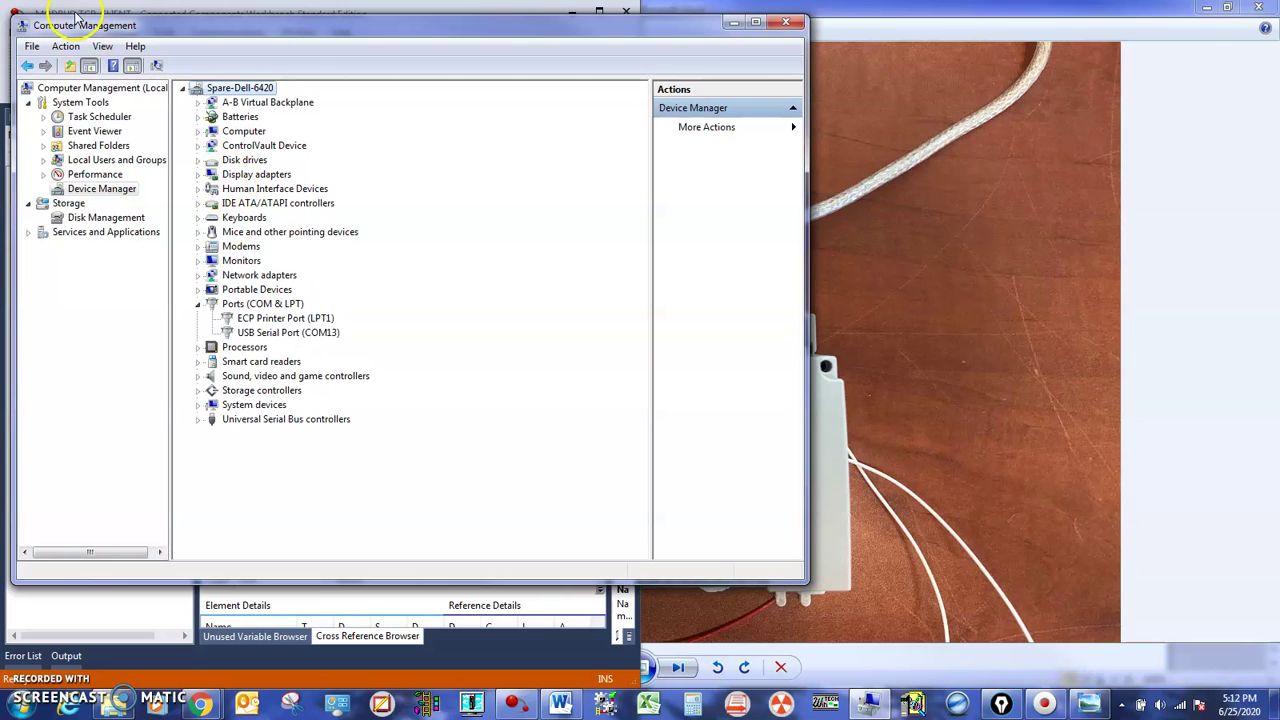
pyautogui.moveTo(12, 12); pyautogui.dragTo(145, 40)
pyautogui.moveTo(42, 180); pyautogui.dragTo(146, 198)
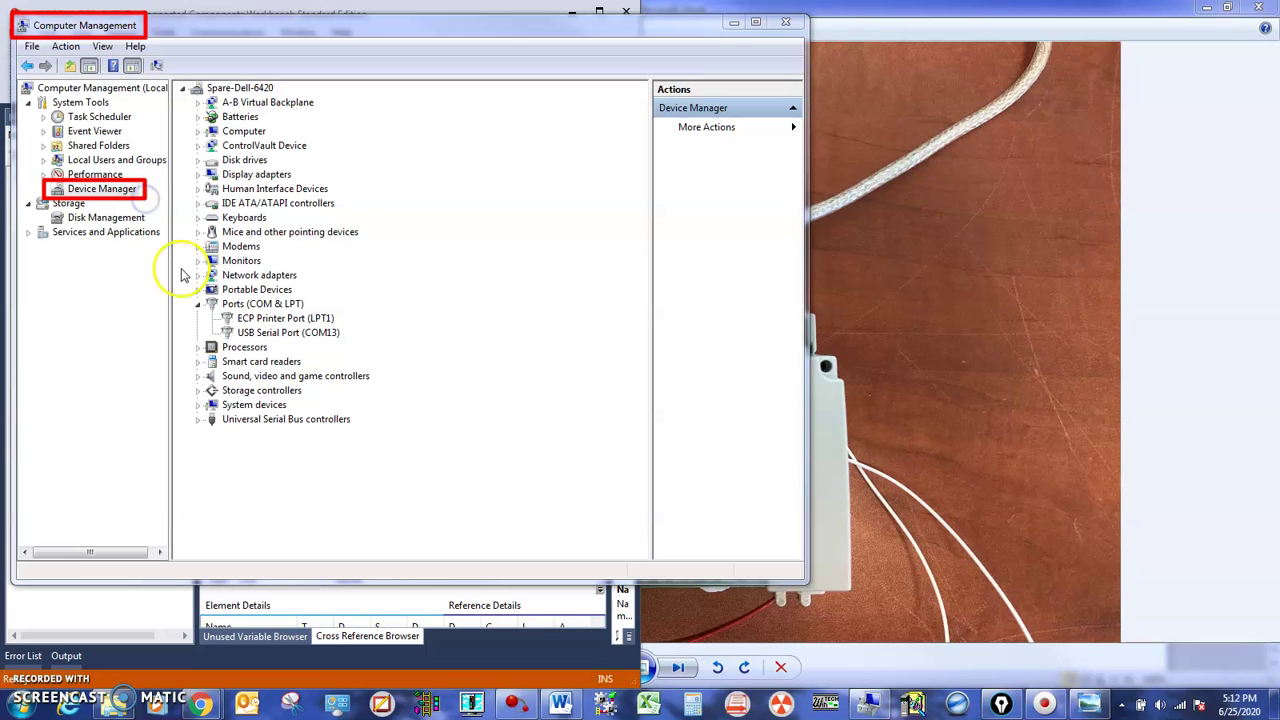
pyautogui.moveTo(187, 294)
pyautogui.mouseDown()
pyautogui.moveTo(270, 316)
pyautogui.moveTo(306, 310)
pyautogui.moveTo(274, 340)
pyautogui.moveTo(208, 345)
pyautogui.mouseUp()
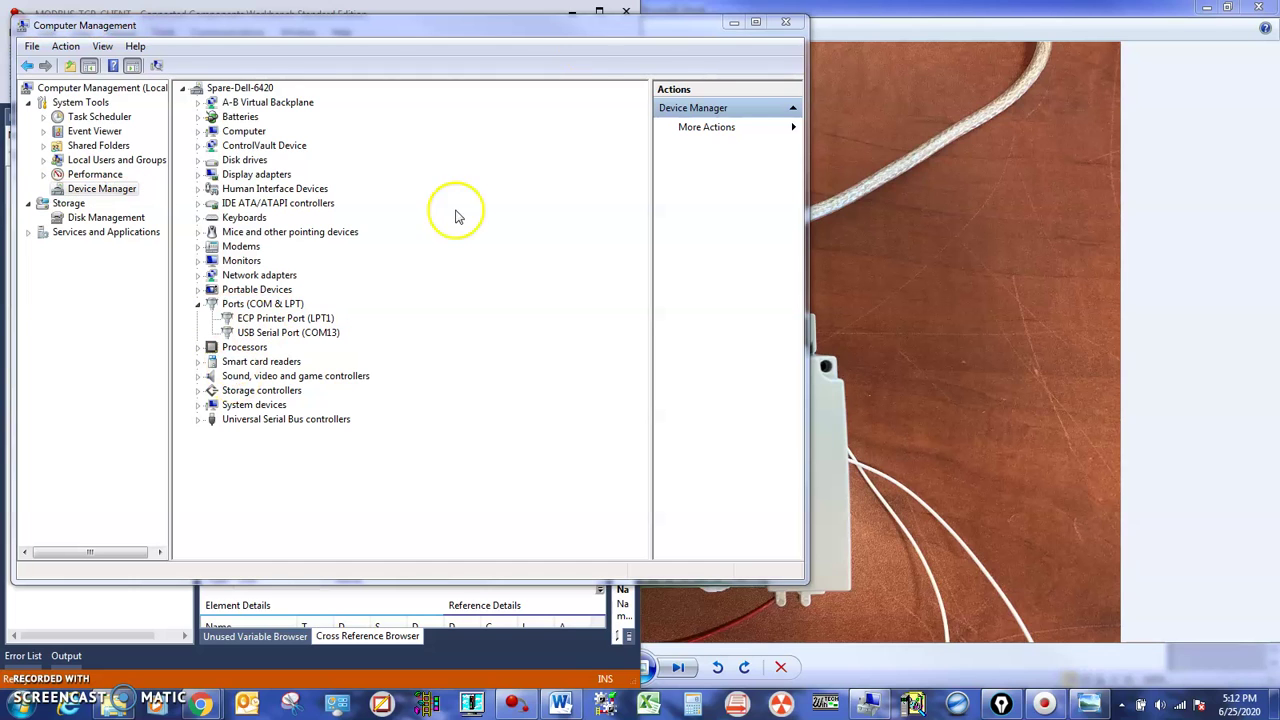
pyautogui.click(785, 21)
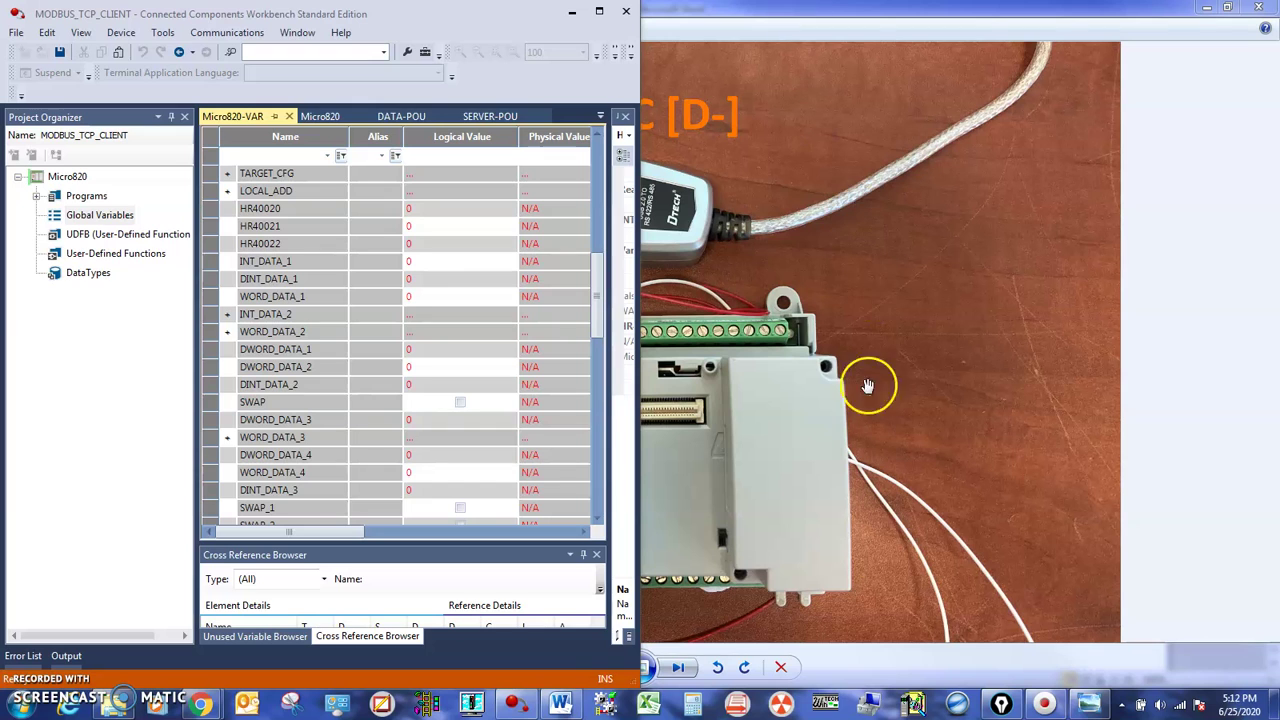
# Switch to ModScan32 and resize its window to sit beside the global variables table
pyautogui.click(828, 700)
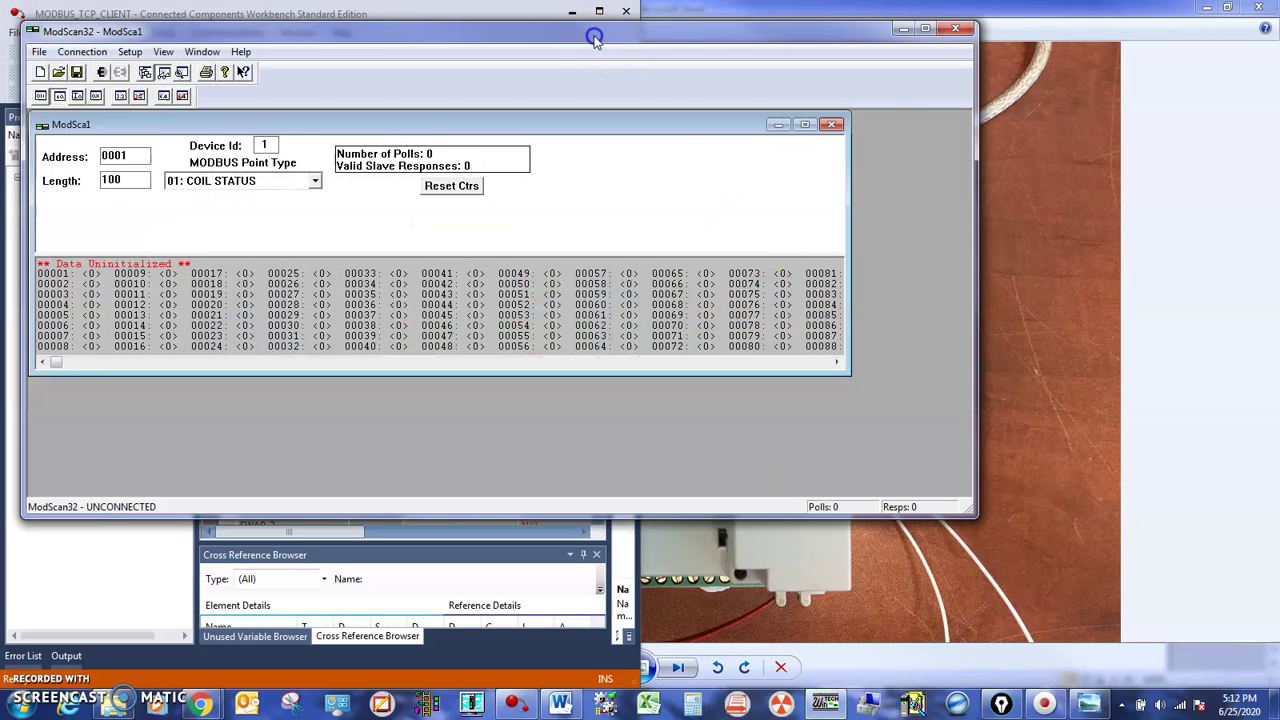
pyautogui.doubleClick(594, 36)
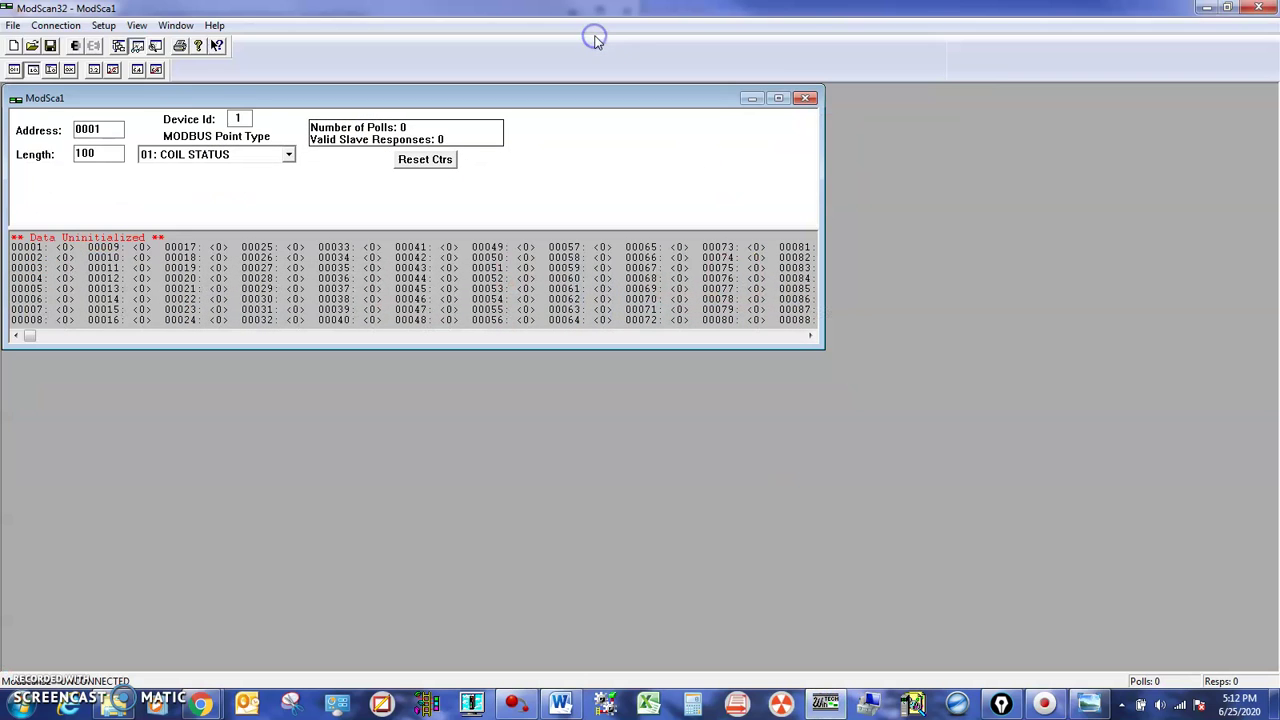
pyautogui.doubleClick(790, 10)
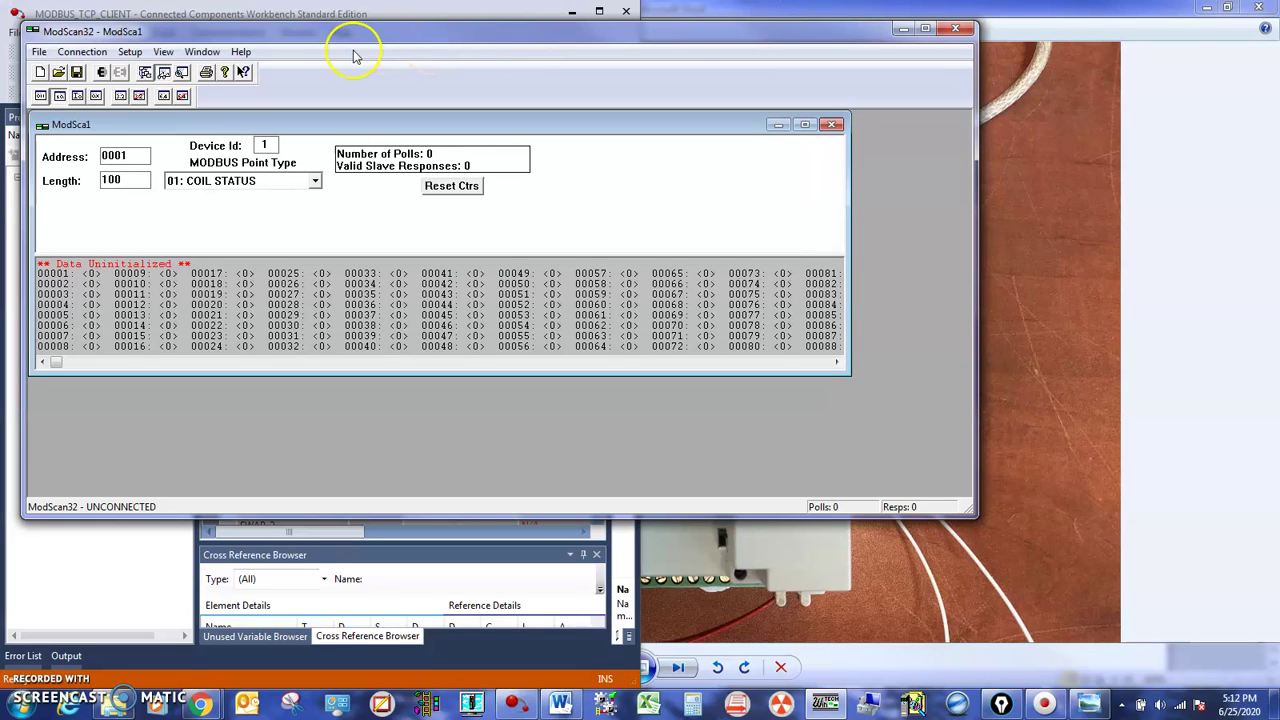
pyautogui.moveTo(18, 14); pyautogui.dragTo(786, 16)
pyautogui.moveTo(1032, 463); pyautogui.dragTo(1276, 542)
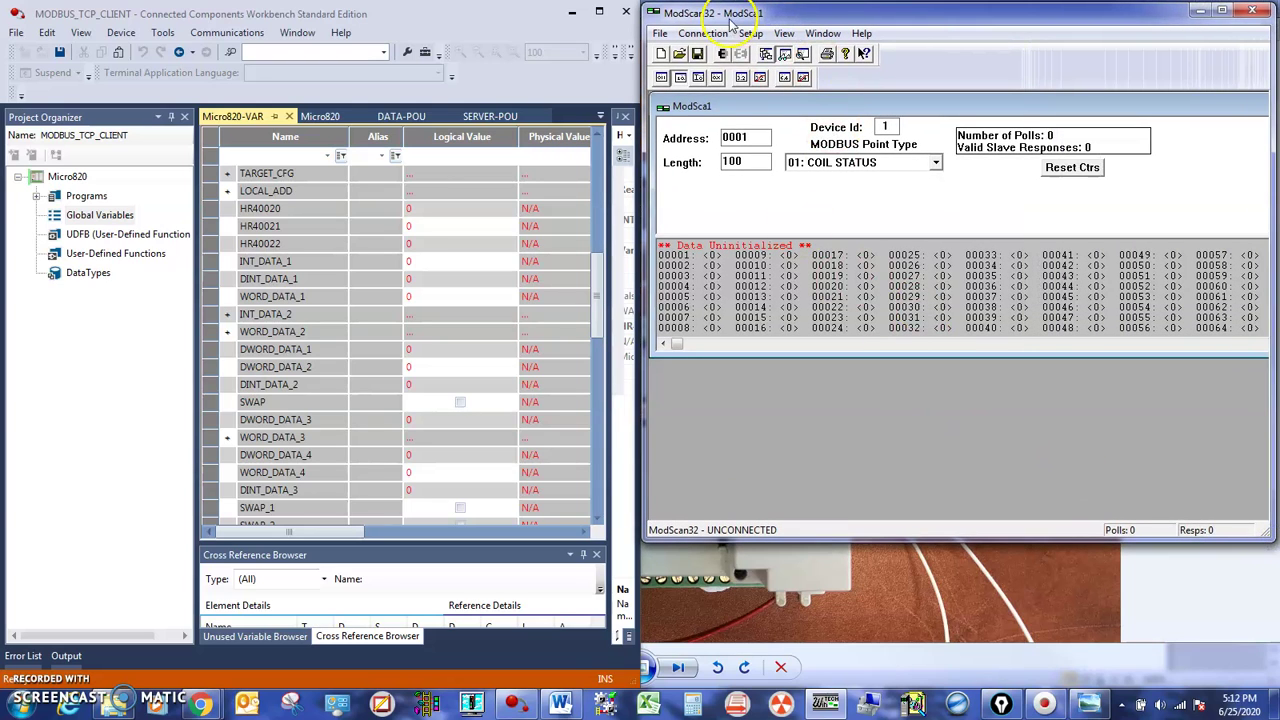
# Establish the Modbus serial connection using Direct Connection to COM13
pyautogui.click(700, 33)
pyautogui.click(716, 52)
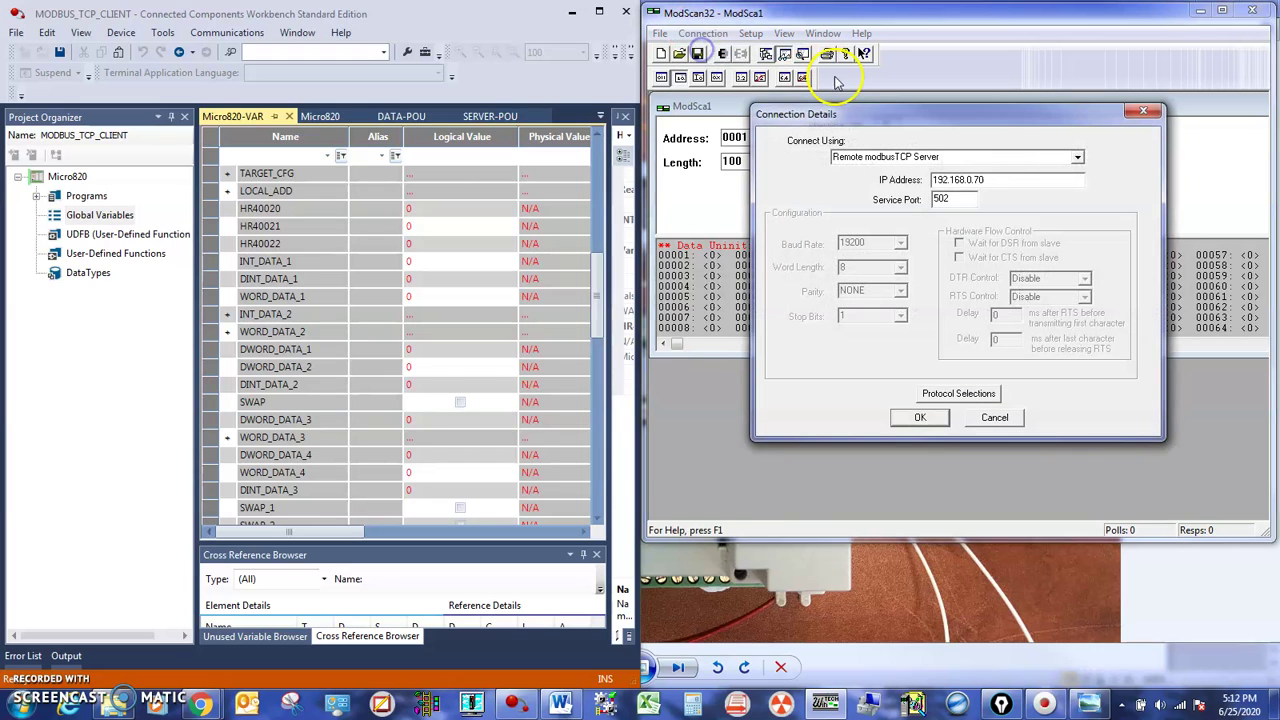
pyautogui.click(1078, 158)
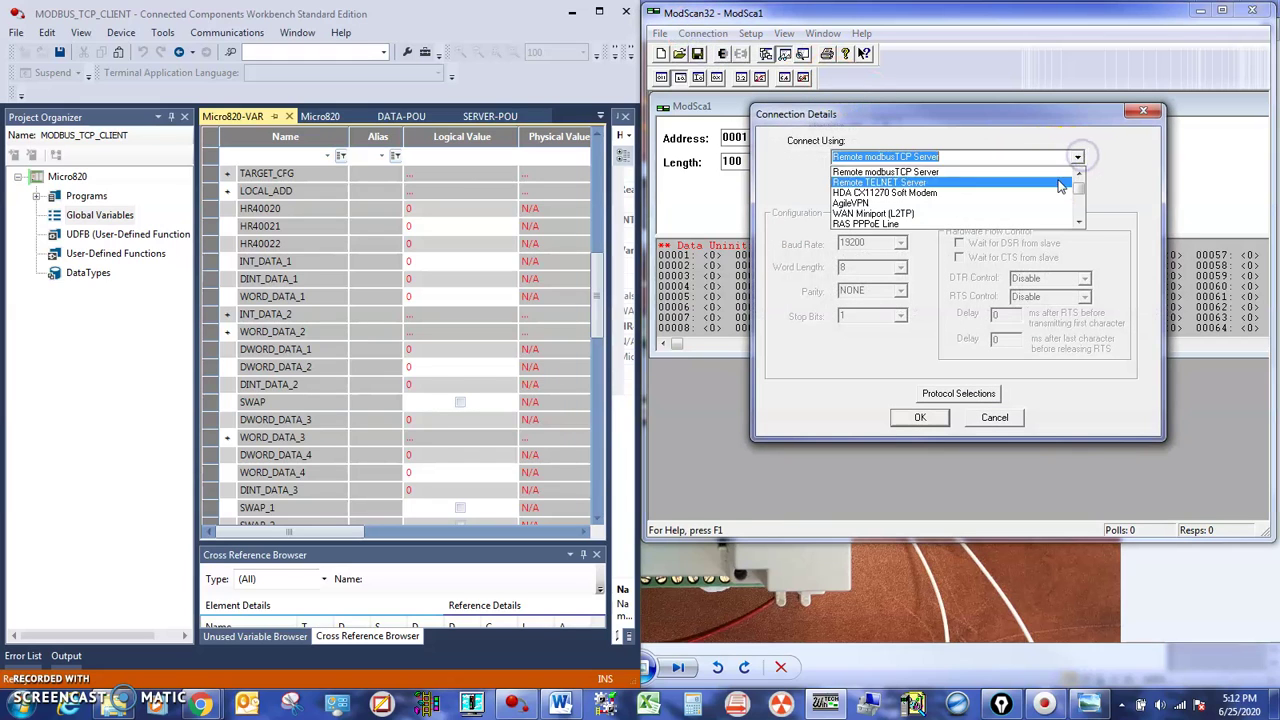
pyautogui.scroll(-3, 1058, 188)
pyautogui.scroll(-2, 1052, 192)
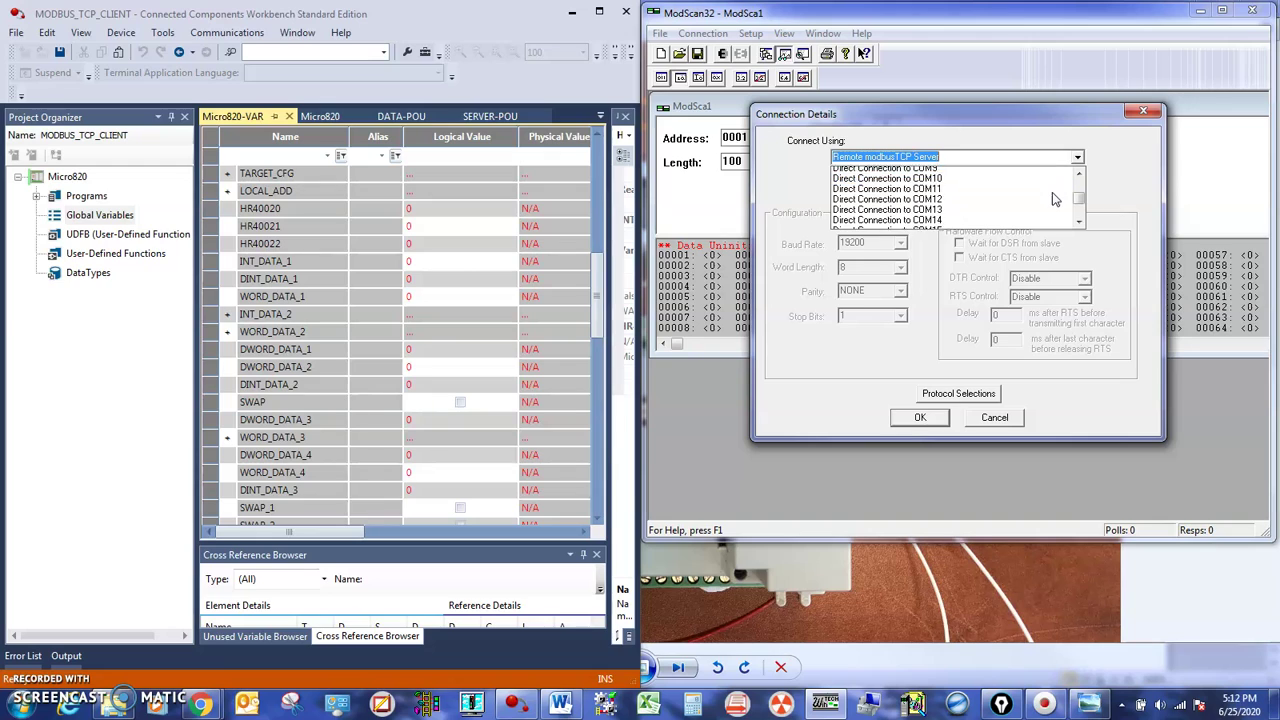
pyautogui.click(1022, 192)
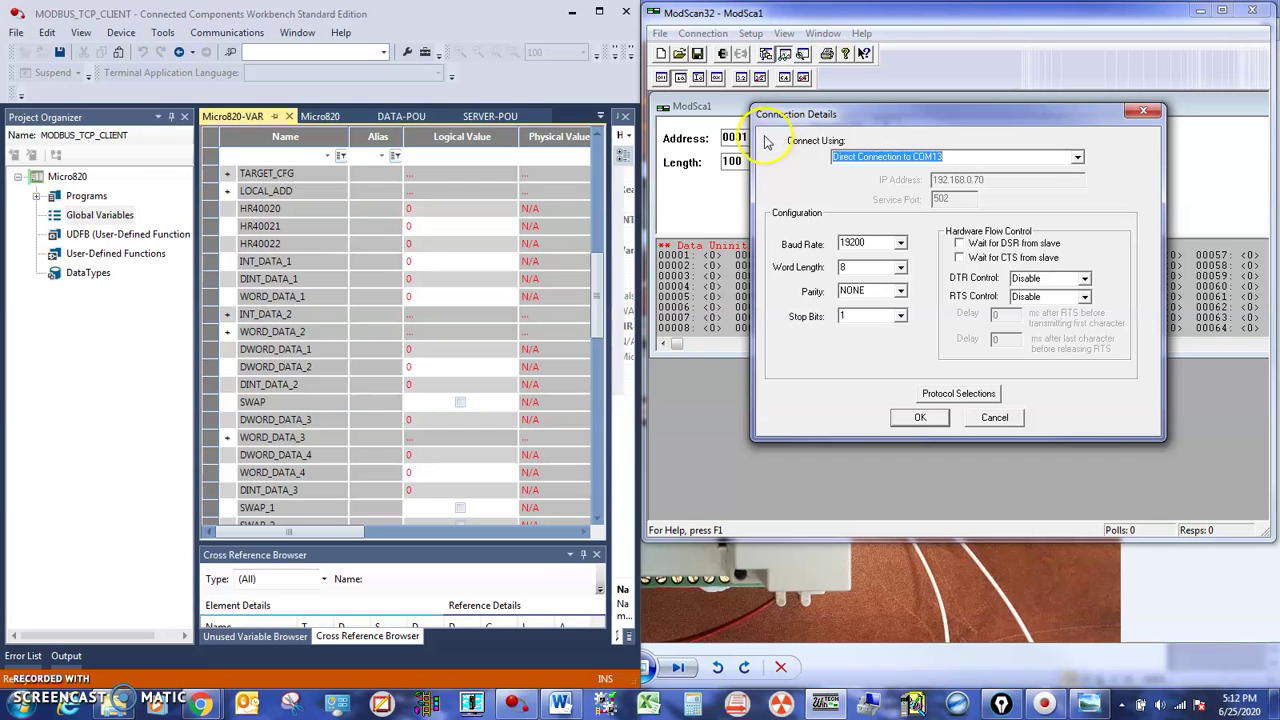
pyautogui.moveTo(818, 148); pyautogui.dragTo(1056, 170)
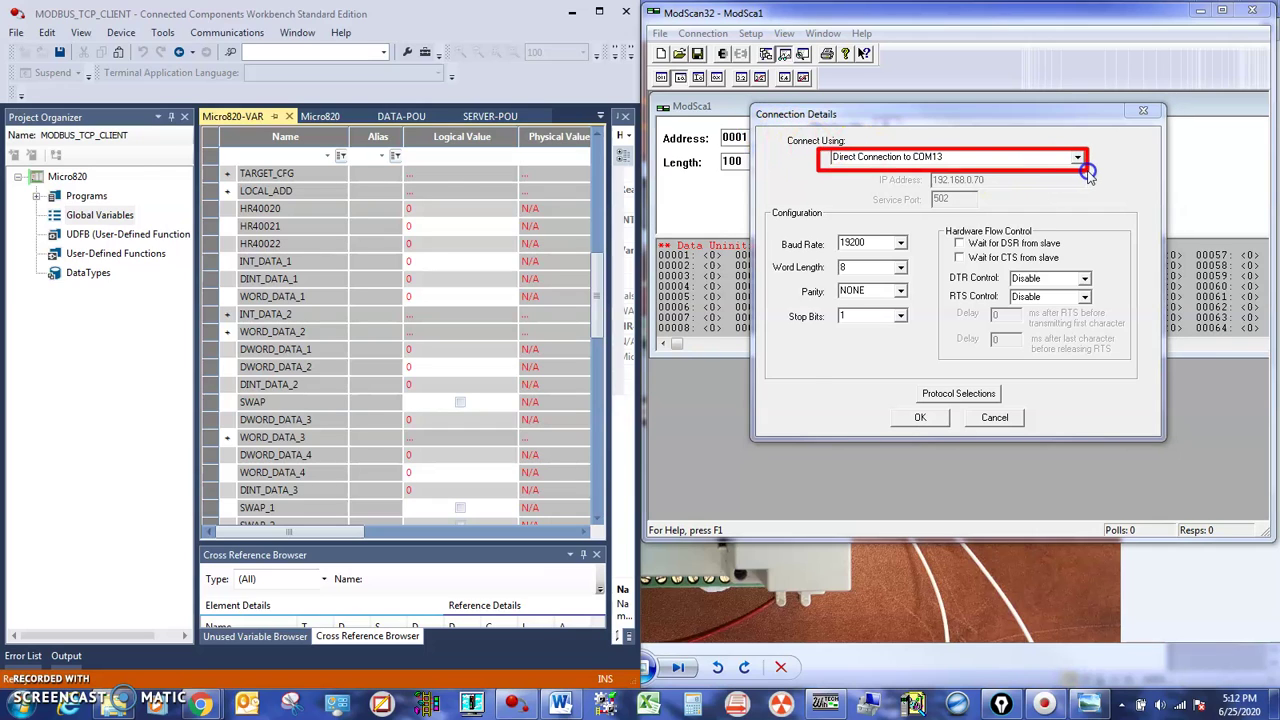
pyautogui.moveTo(760, 222)
pyautogui.mouseDown()
pyautogui.moveTo(912, 300)
pyautogui.moveTo(928, 338)
pyautogui.mouseUp()
pyautogui.press('Escape')
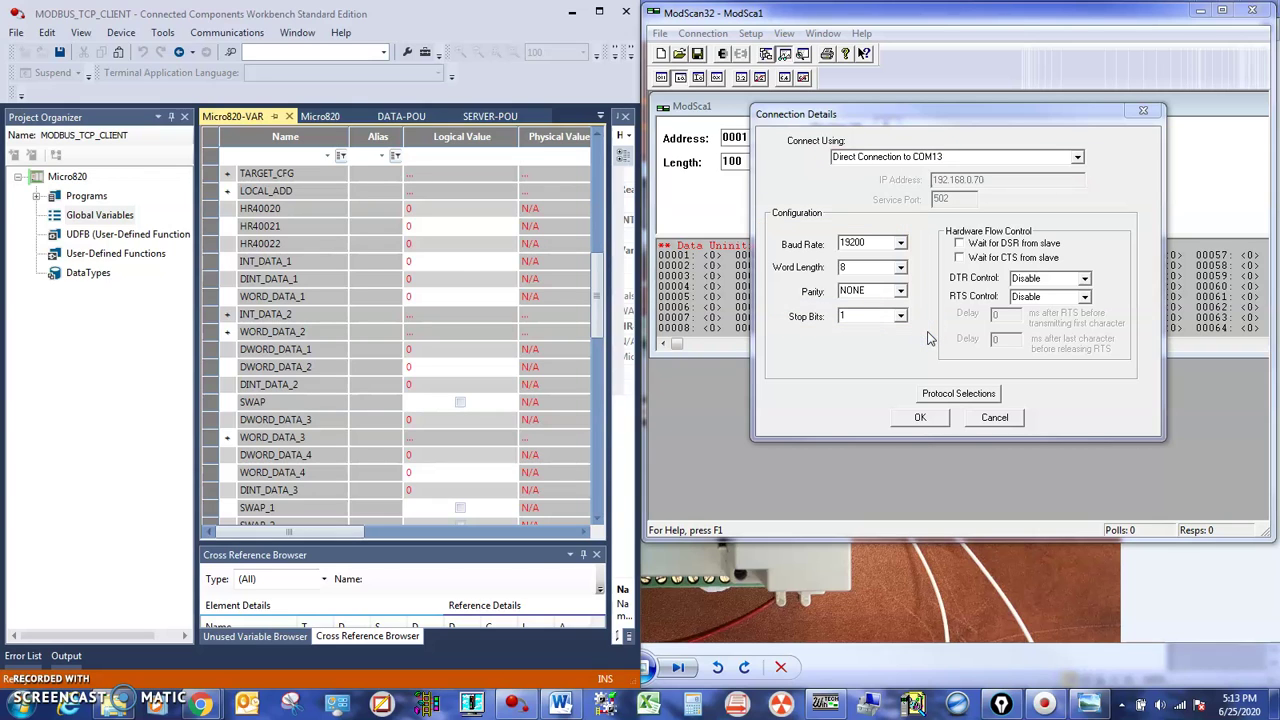
pyautogui.click(920, 419)
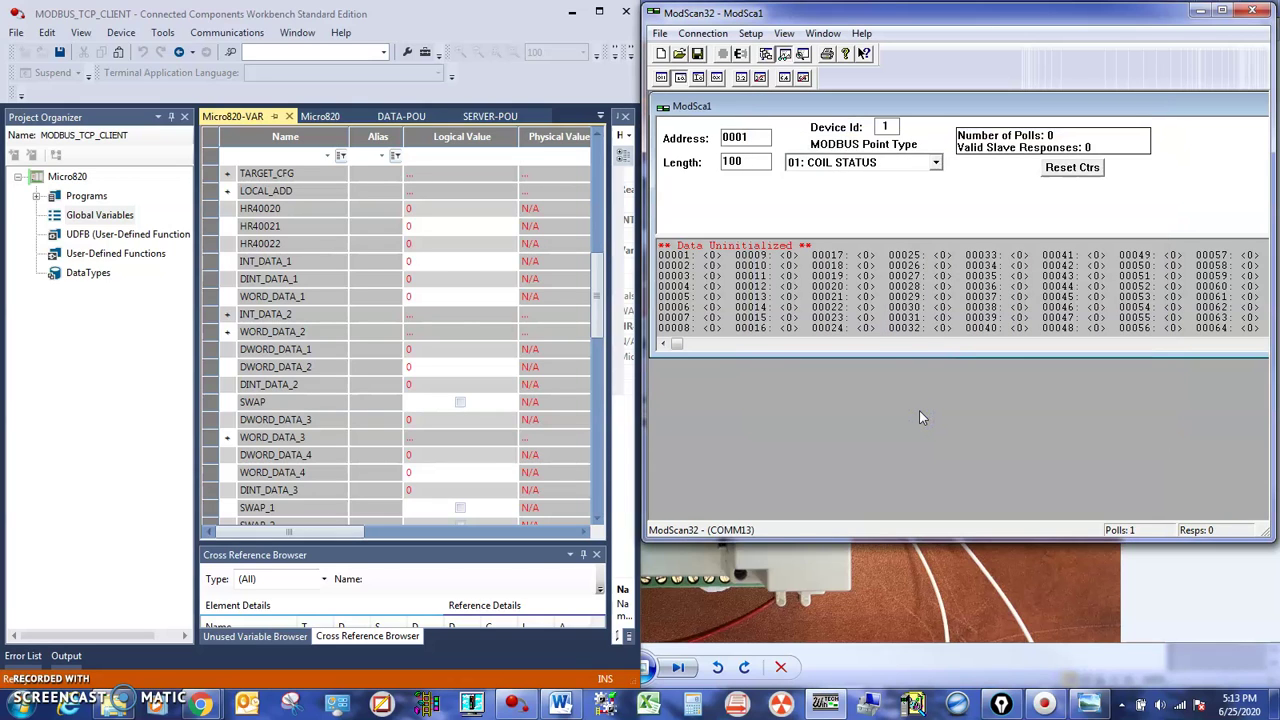
# Set the MODBUS point type to 03: HOLDING REGISTER and compare the registers with variables HR40020 to HR40022
pyautogui.click(936, 163)
pyautogui.click(926, 203)
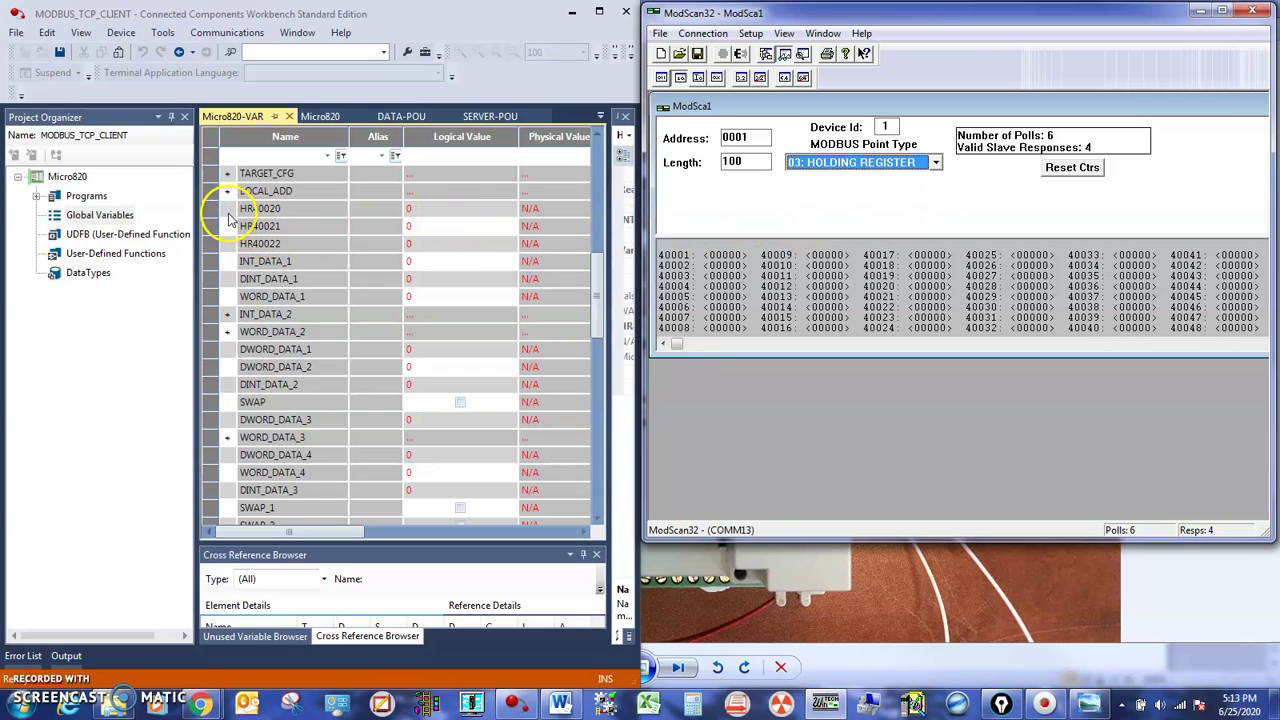
pyautogui.moveTo(228, 203)
pyautogui.mouseDown()
pyautogui.moveTo(466, 263)
pyautogui.moveTo(520, 263)
pyautogui.moveTo(523, 251)
pyautogui.mouseUp()
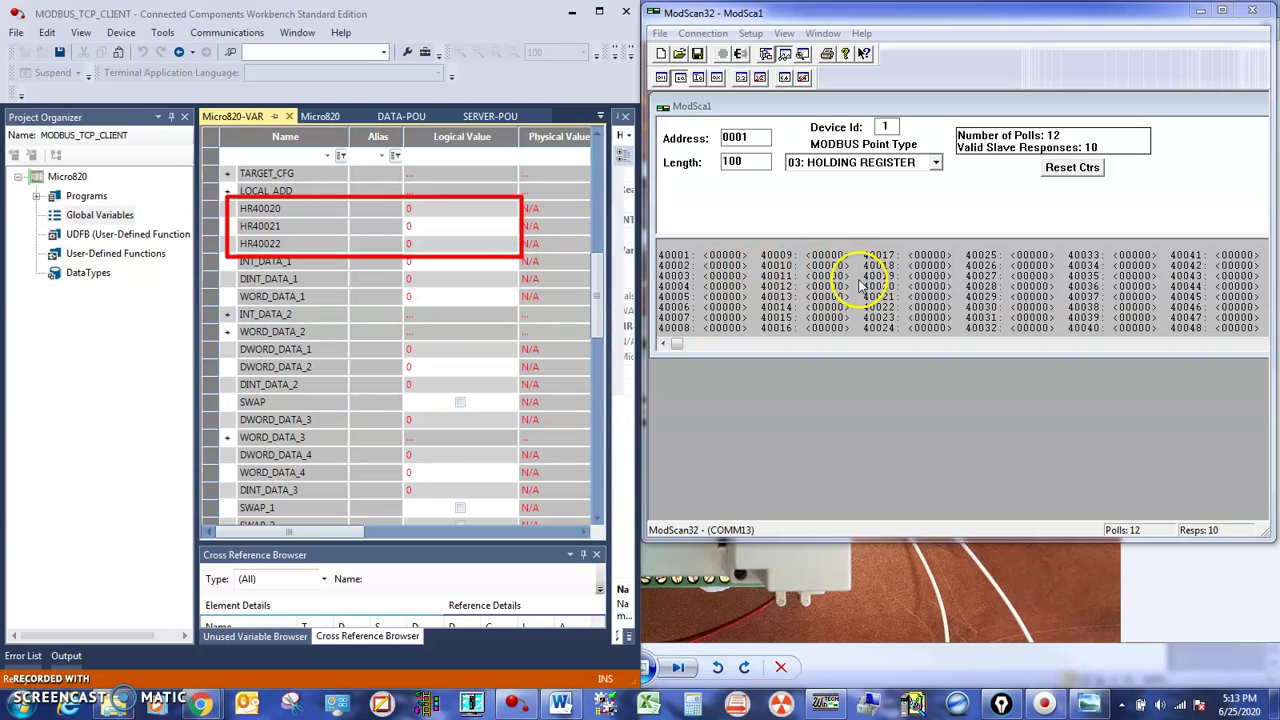
pyautogui.moveTo(857, 280)
pyautogui.mouseDown()
pyautogui.moveTo(975, 303)
pyautogui.moveTo(957, 316)
pyautogui.mouseUp()
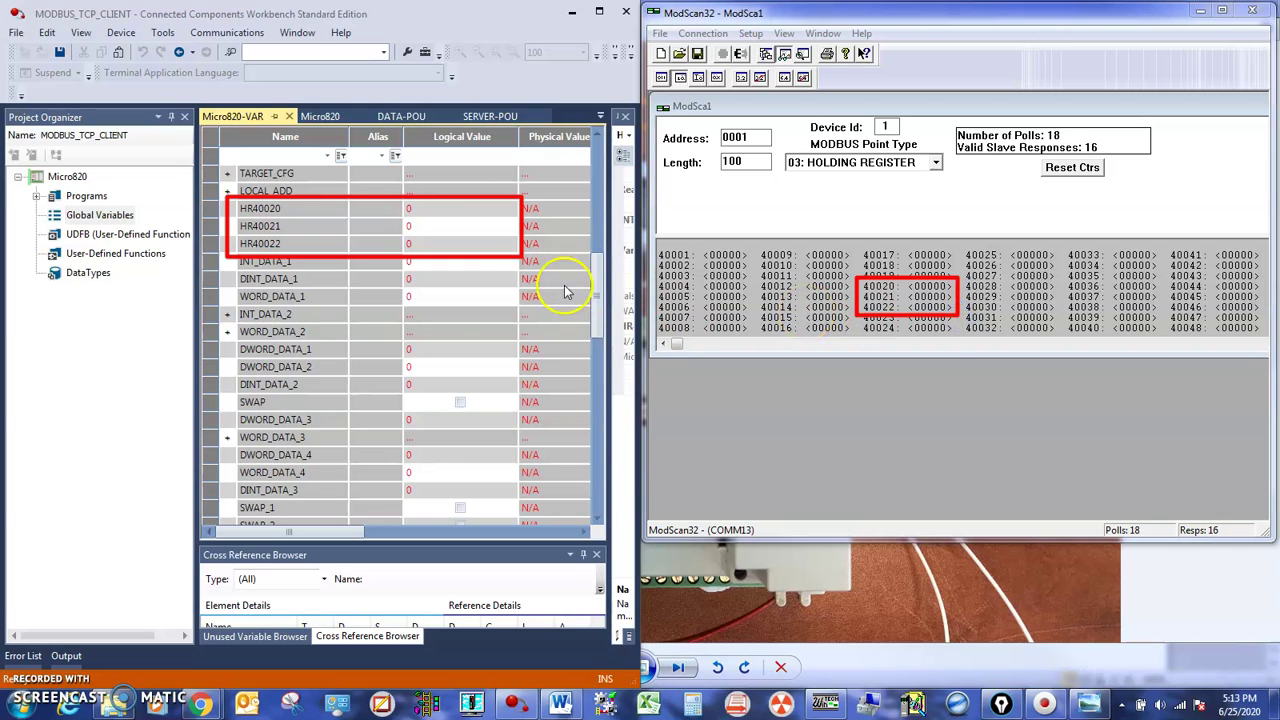
pyautogui.moveTo(470, 175); pyautogui.dragTo(440, 192)
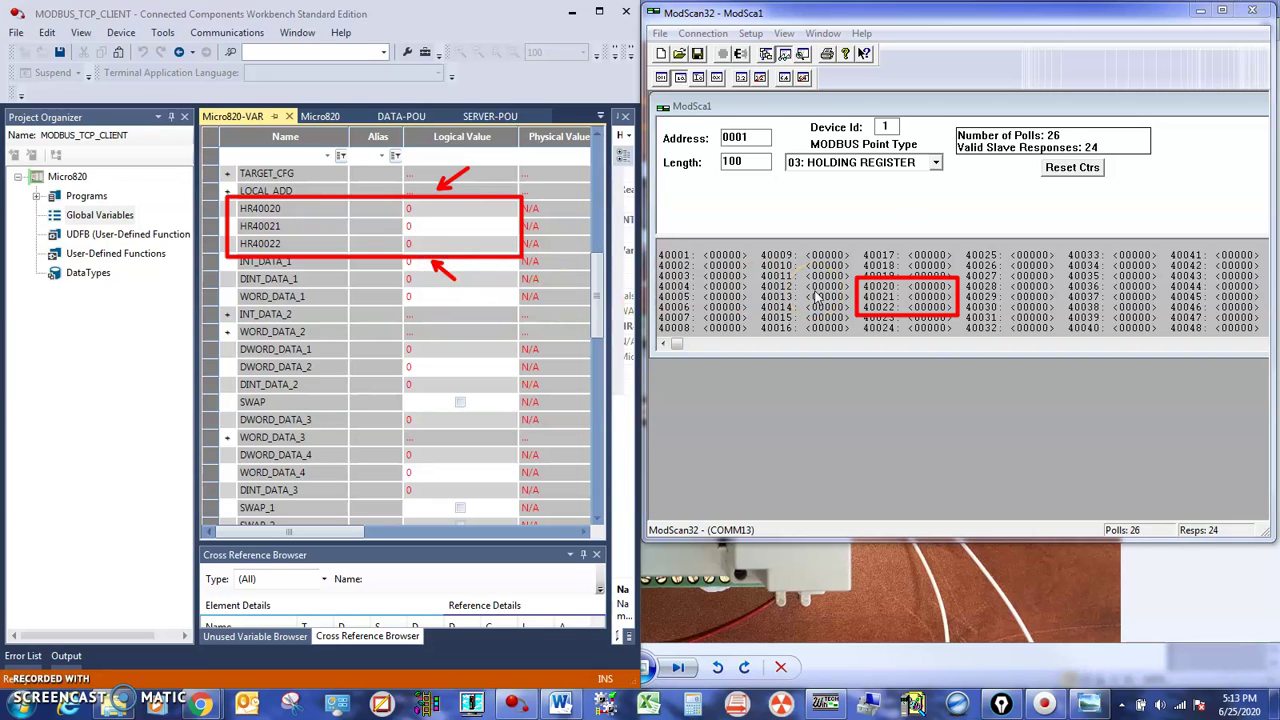
# Write the value 123 to holding register 40020 from ModScan32
pyautogui.click(930, 288)
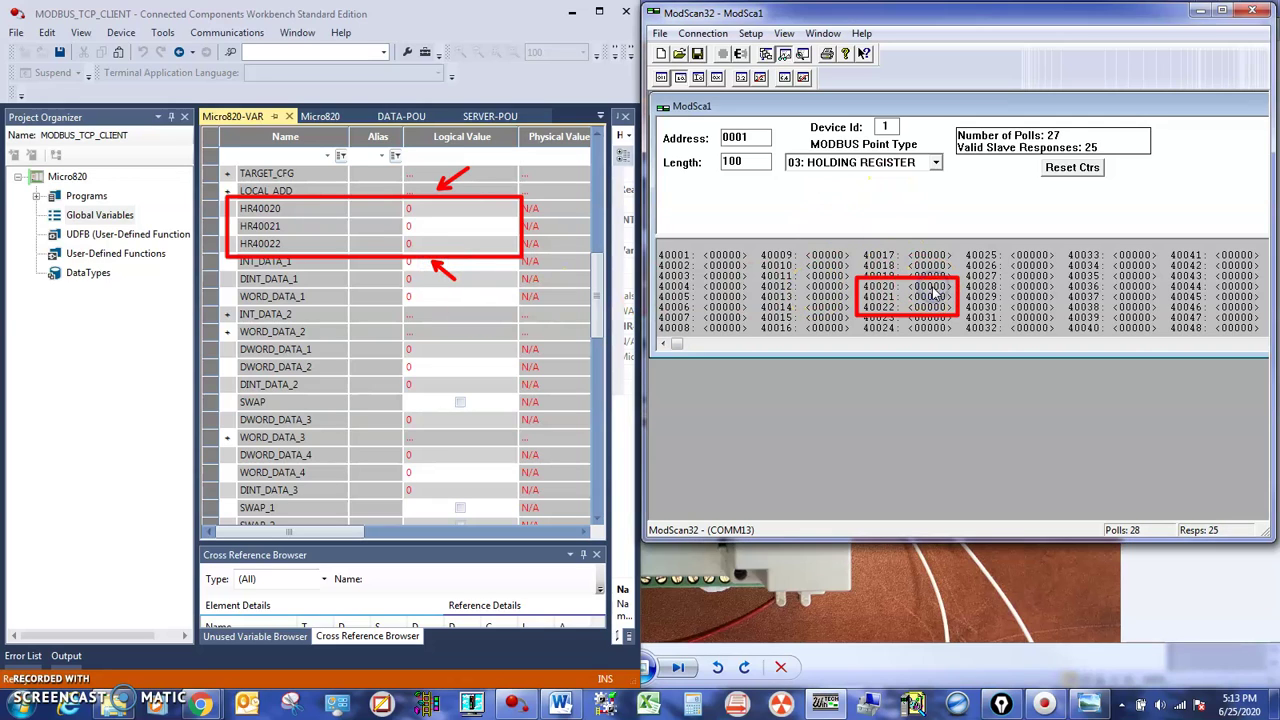
pyautogui.doubleClick(930, 288)
pyautogui.moveTo(934, 197); pyautogui.dragTo(1083, 117)
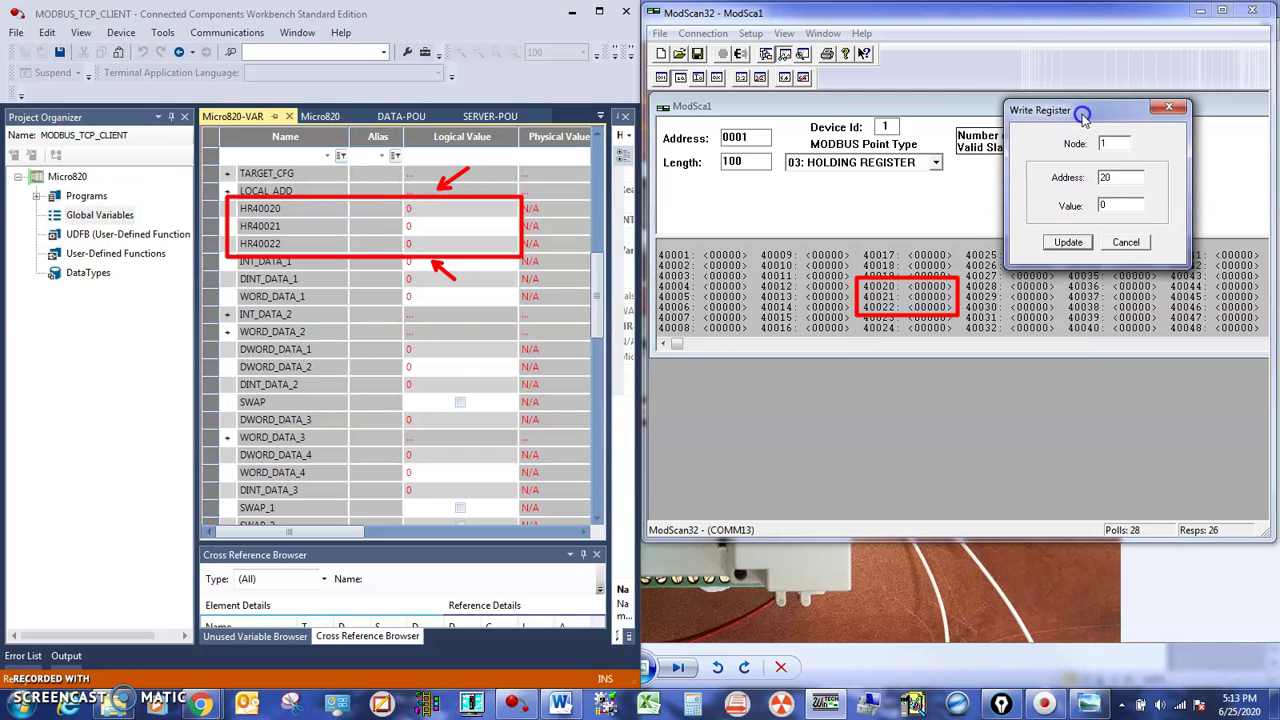
pyautogui.doubleClick(1098, 206)
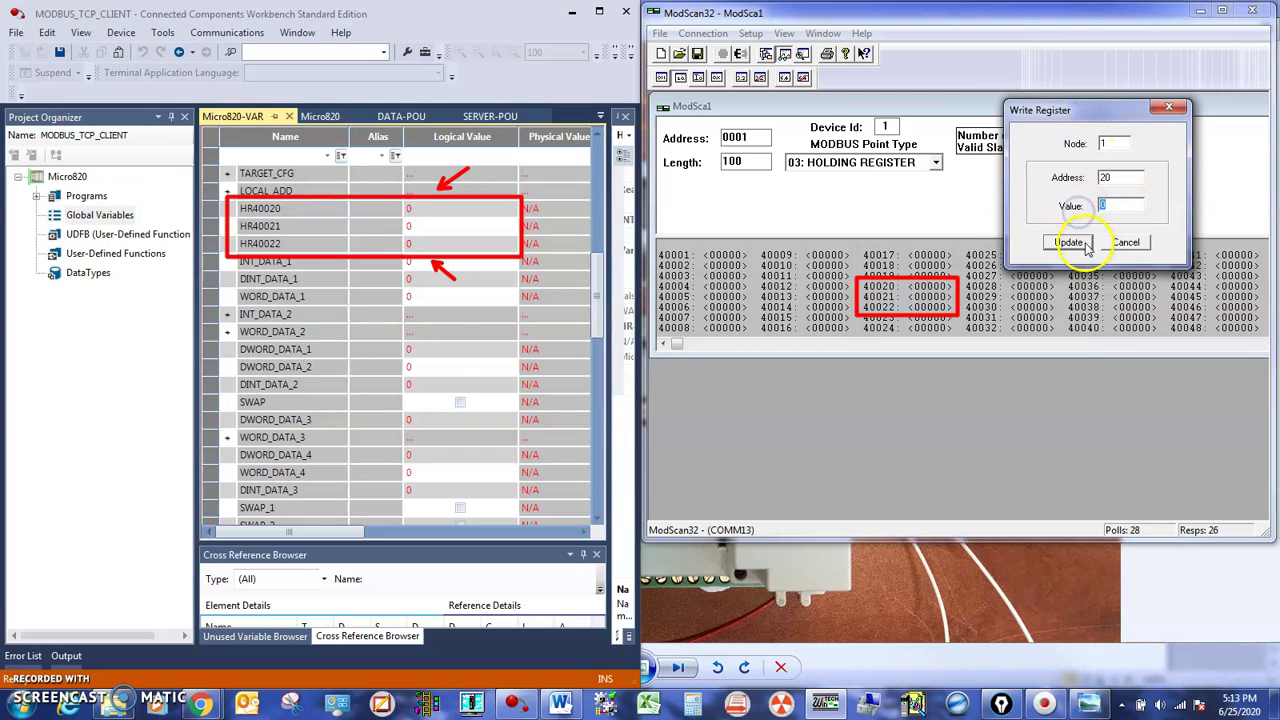
pyautogui.click(1070, 243)
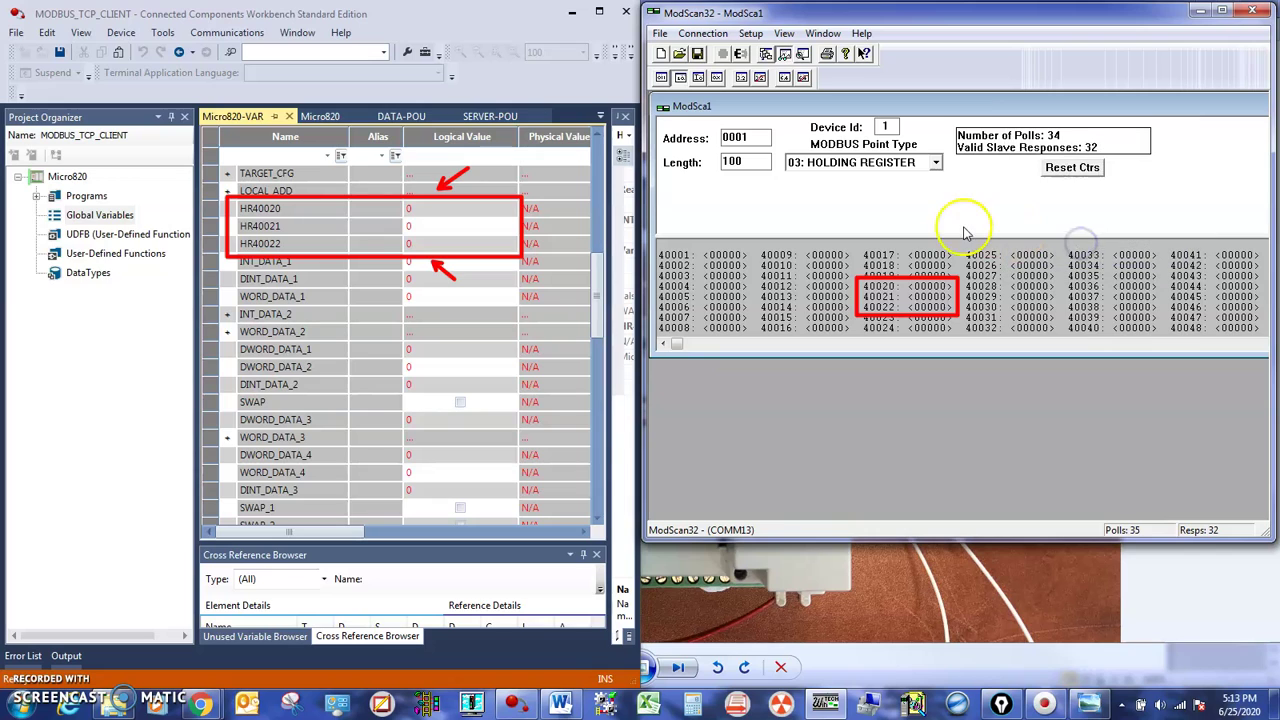
# Write the value 456 to holding register 40021 from ModScan32
pyautogui.doubleClick(930, 298)
pyautogui.moveTo(924, 275); pyautogui.dragTo(1115, 158)
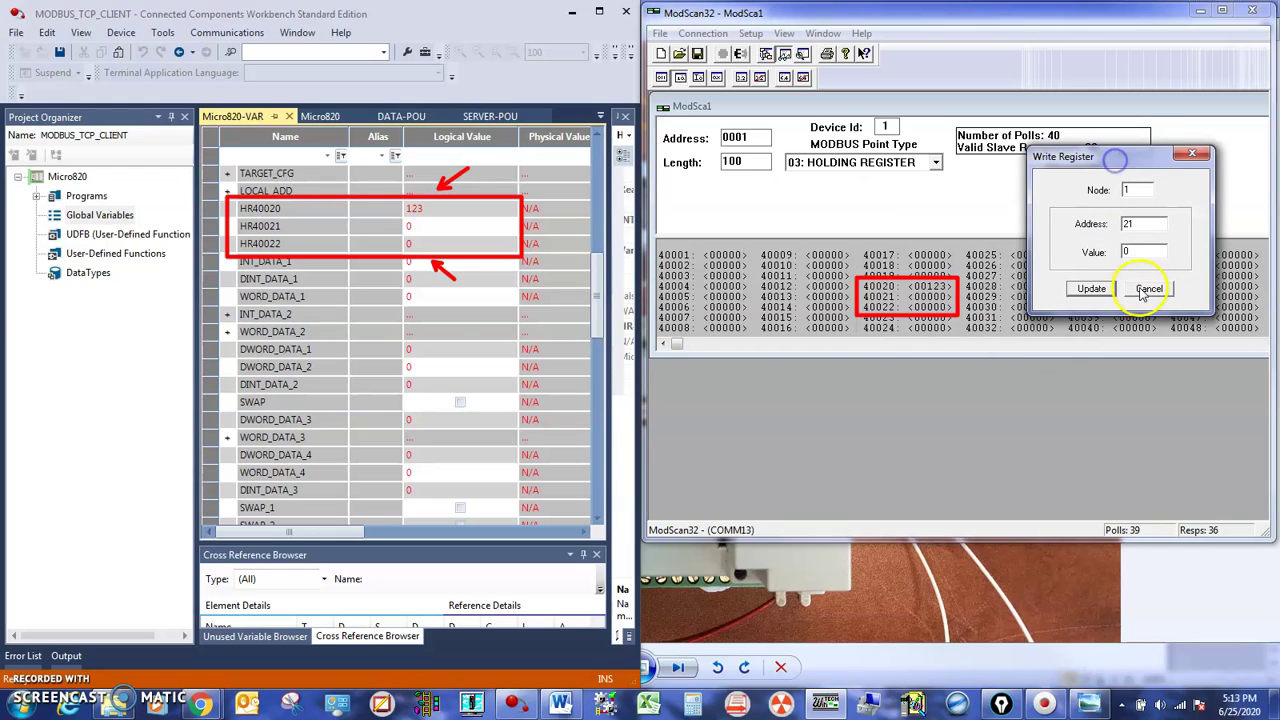
pyautogui.moveTo(1135, 252); pyautogui.dragTo(1073, 266)
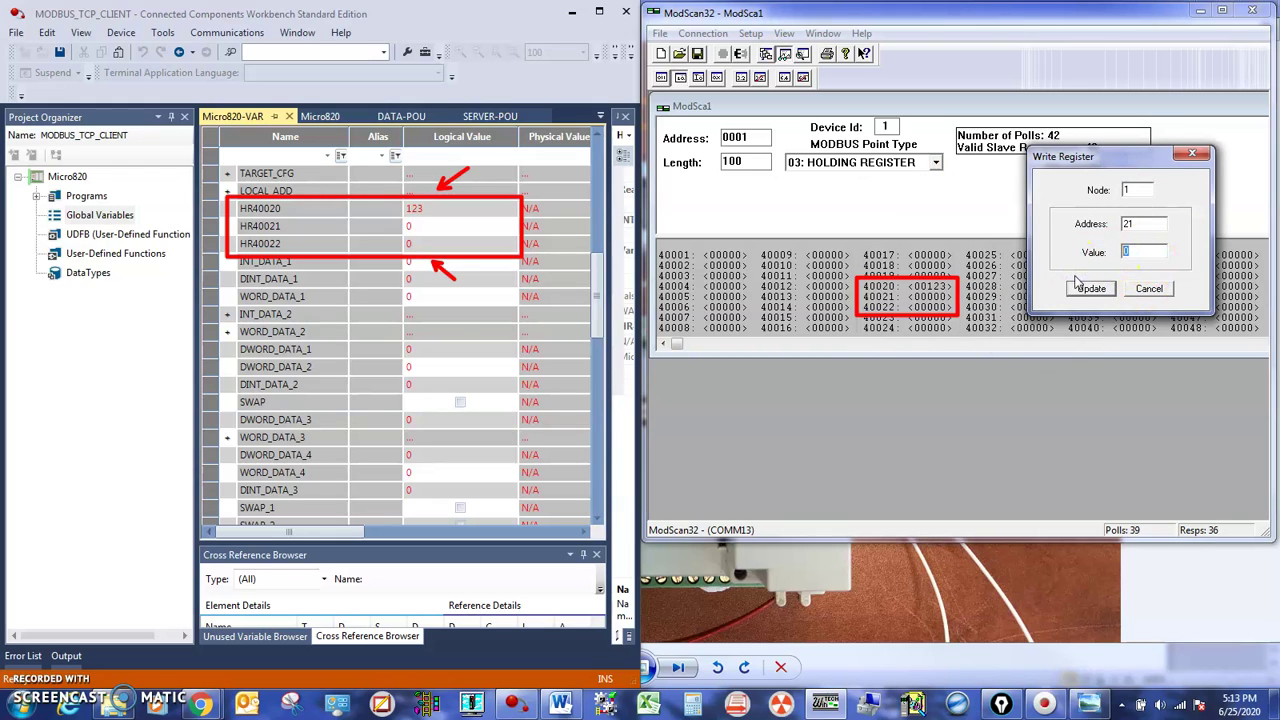
pyautogui.click(1089, 289)
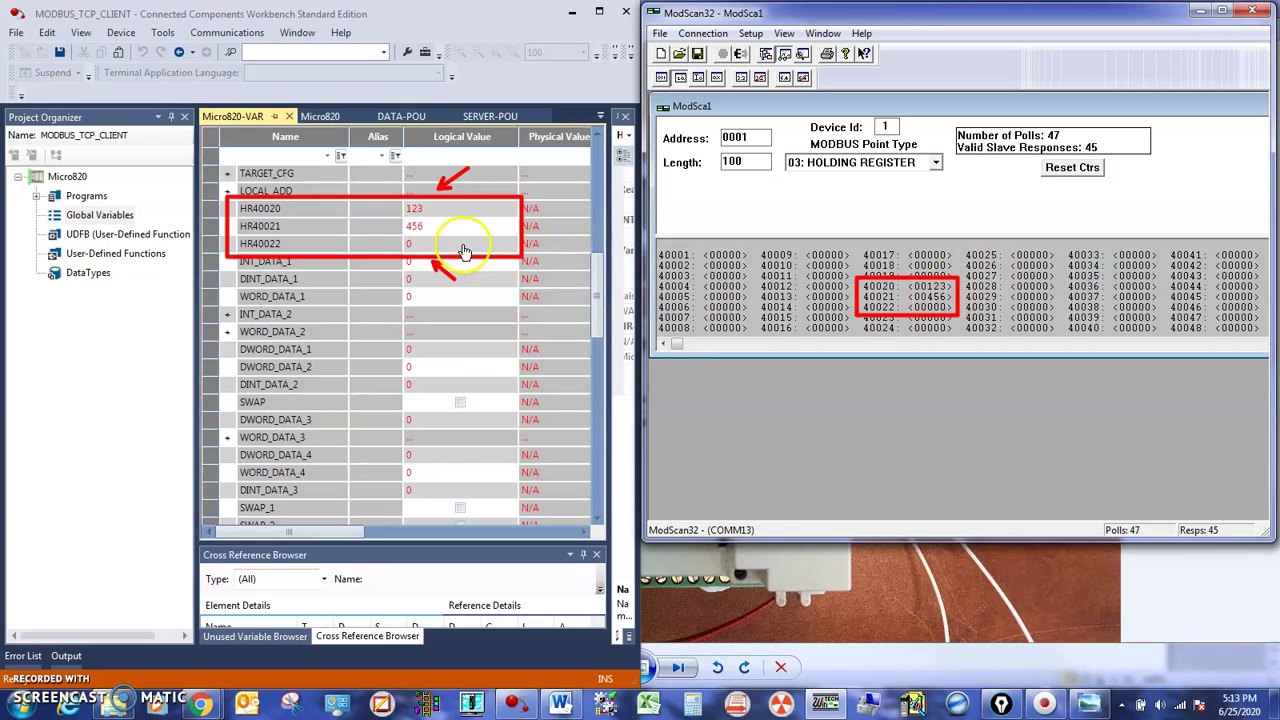
# Write the value 789 to holding register 40022 from ModScan32
pyautogui.doubleClick(940, 308)
pyautogui.moveTo(940, 204); pyautogui.dragTo(1070, 170)
pyautogui.click(1103, 263)
pyautogui.doubleClick(1103, 263)
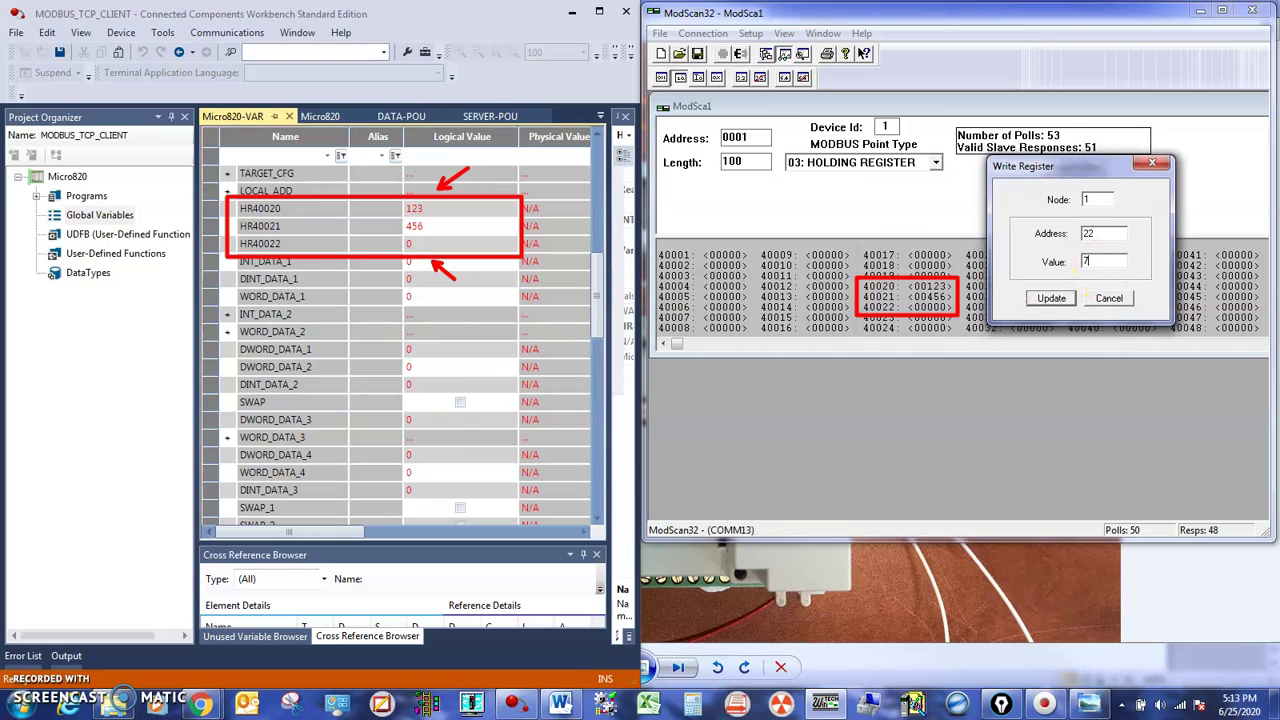
pyautogui.click(1051, 298)
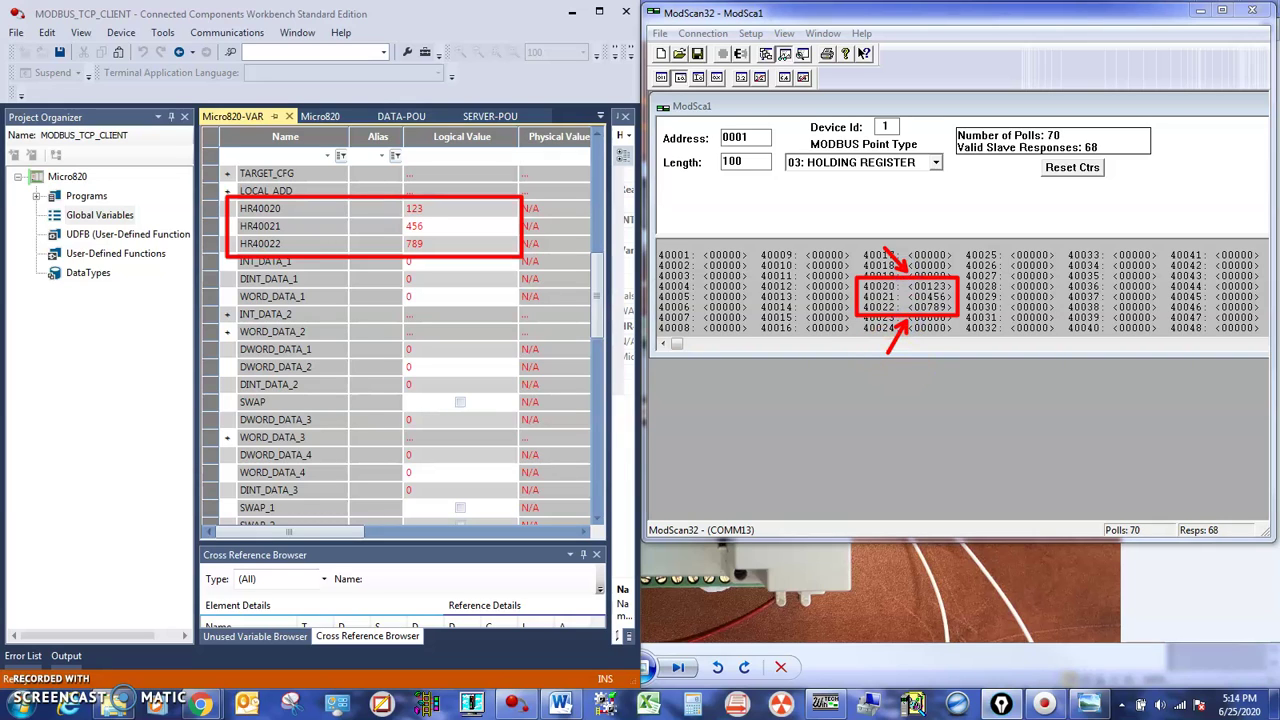
# Switch to Connected Components Workbench and set the logical value of global variable HR40020 to 222
pyautogui.click(429, 209)
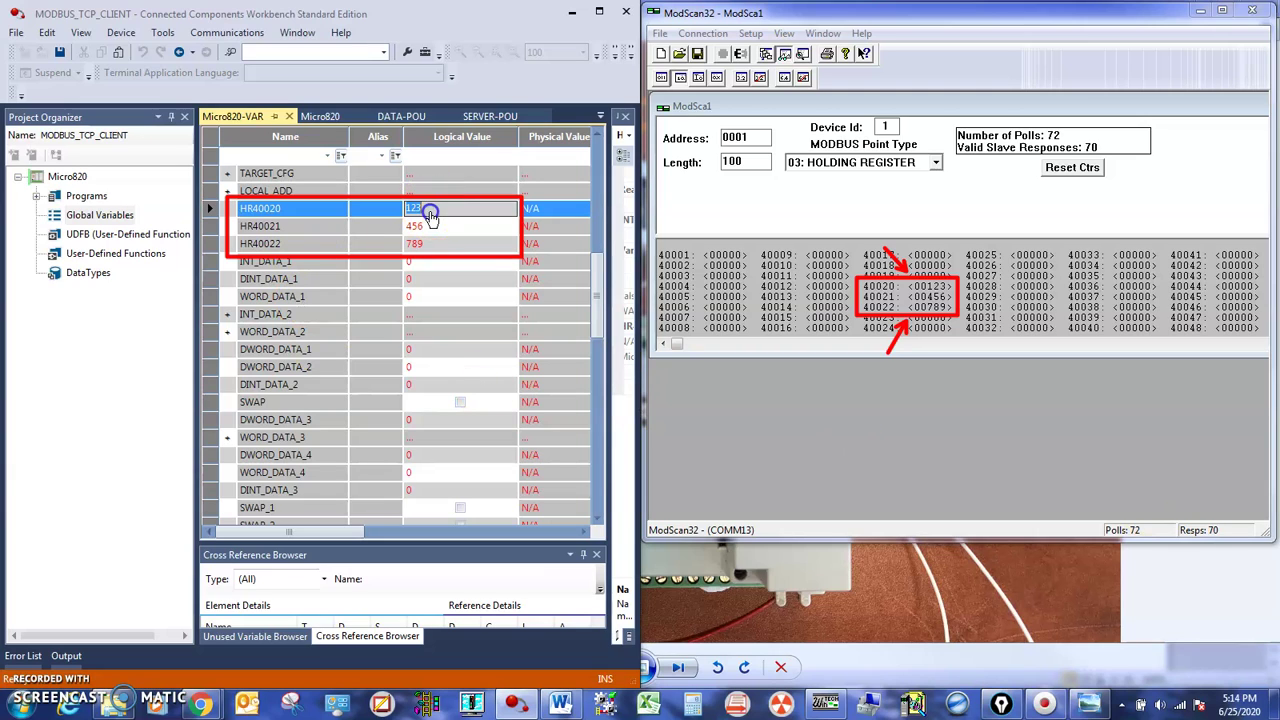
pyautogui.click(435, 209)
pyautogui.click(372, 210)
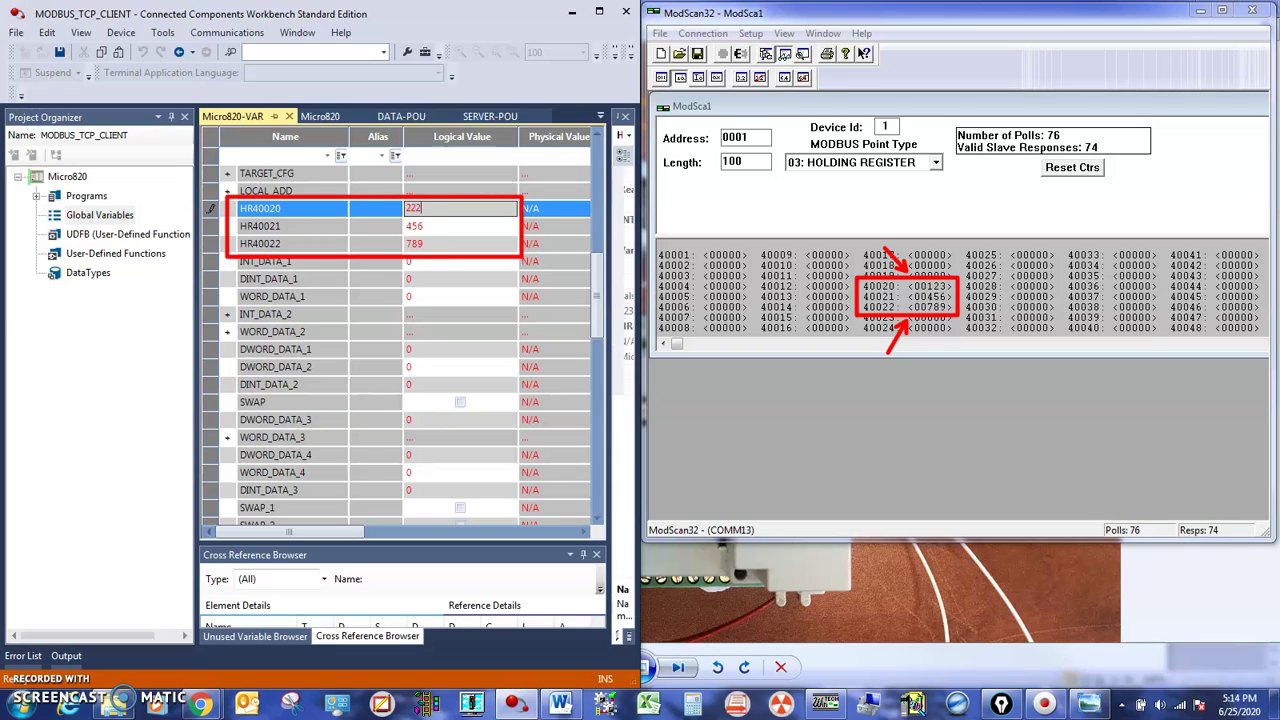
pyautogui.press('Return')
# Set the logical values of global variables HR40021 to 444 and HR40022 to 666
pyautogui.press('Down')
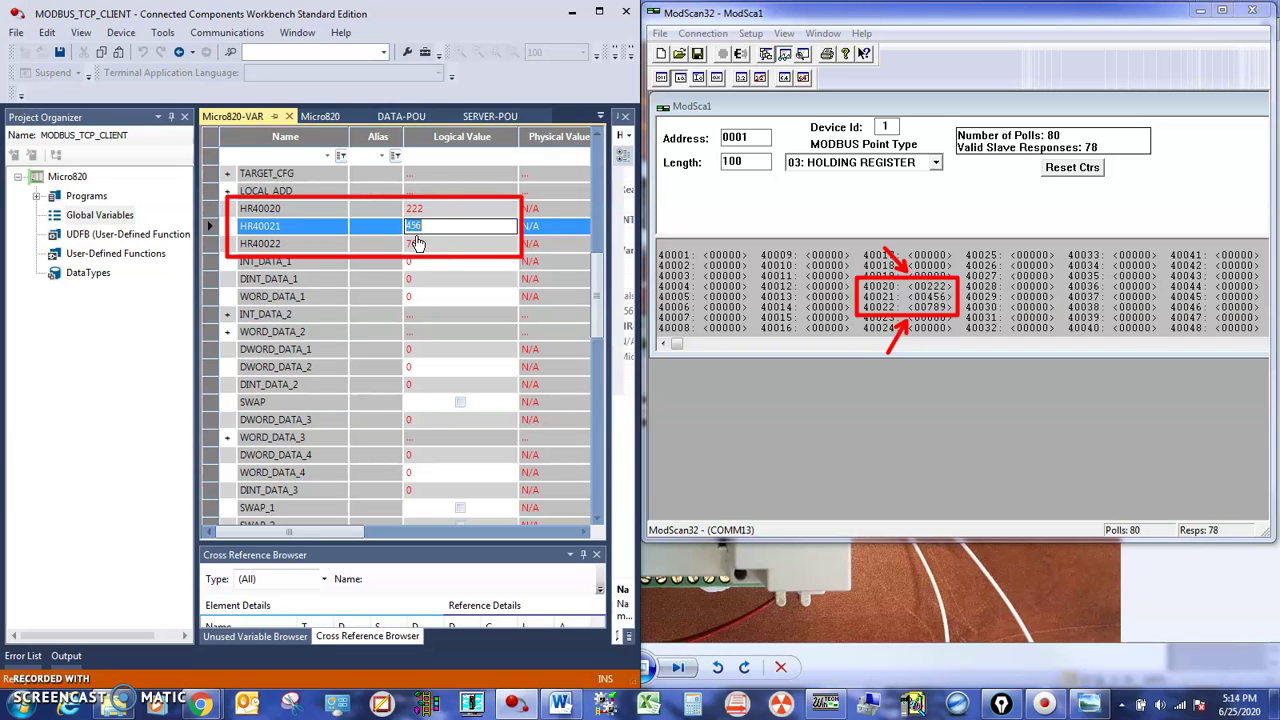
pyautogui.write('444')
pyautogui.press('Return')
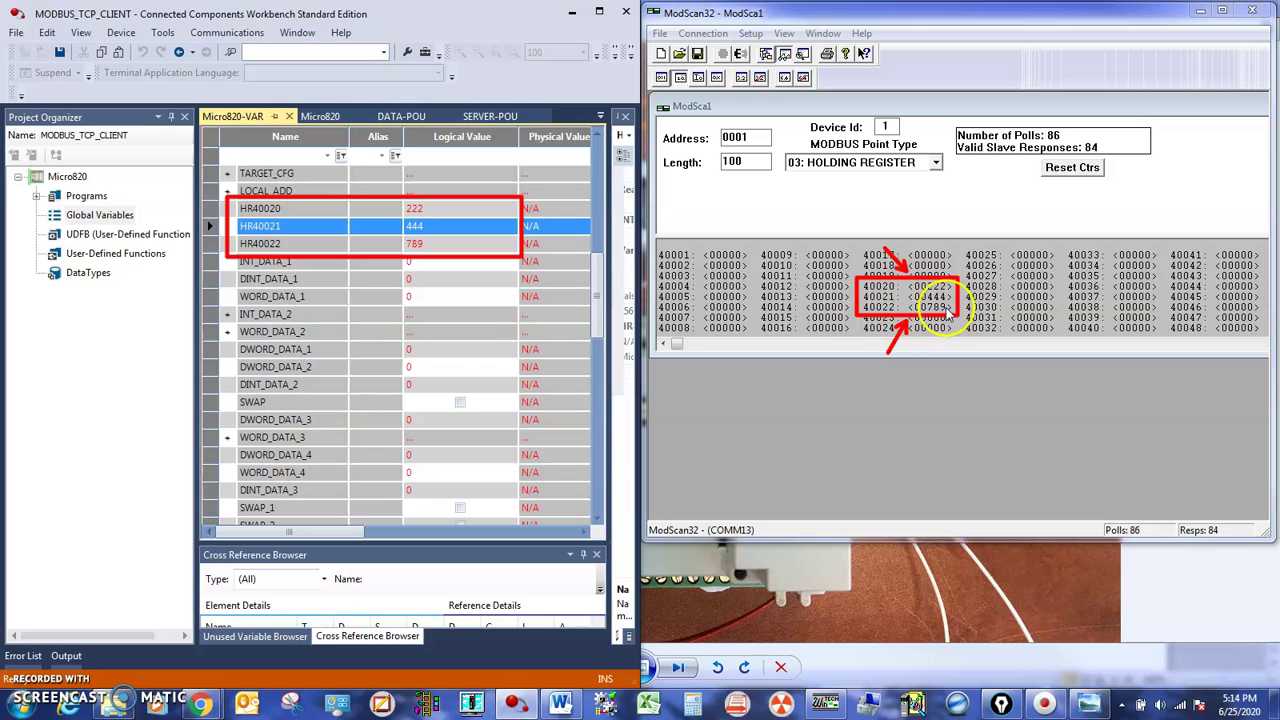
pyautogui.doubleClick(418, 246)
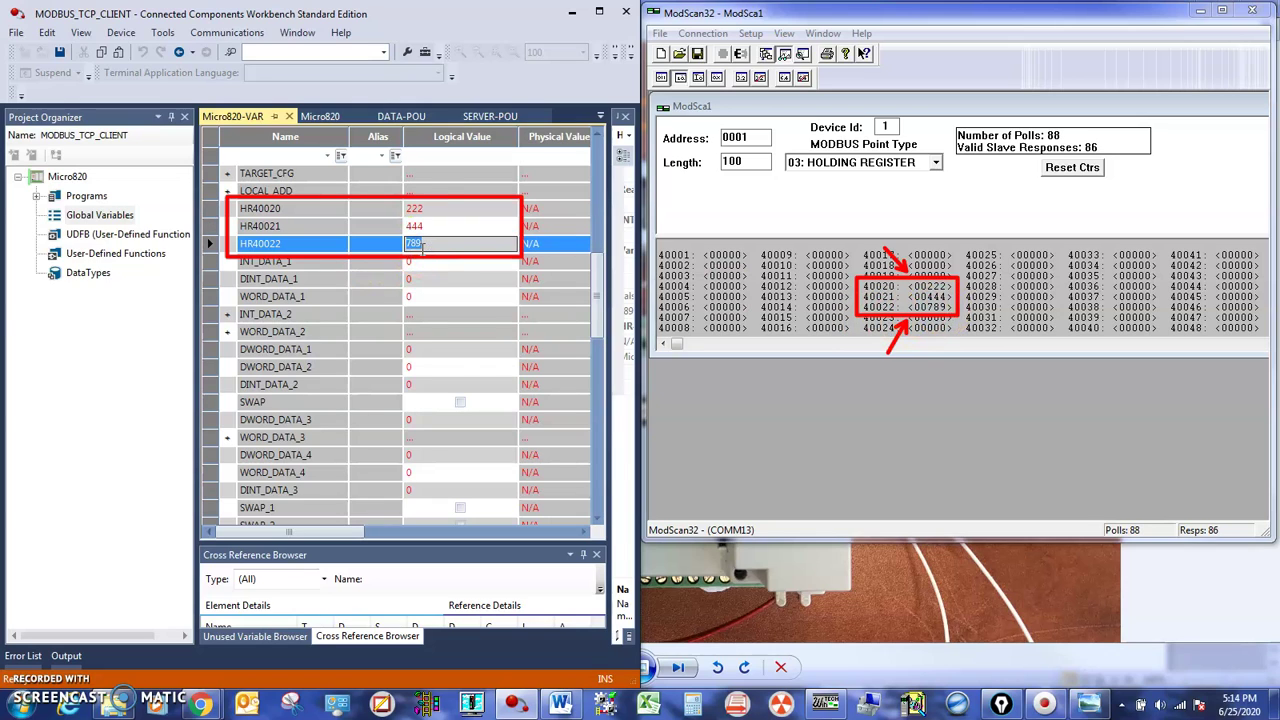
pyautogui.press('Return')
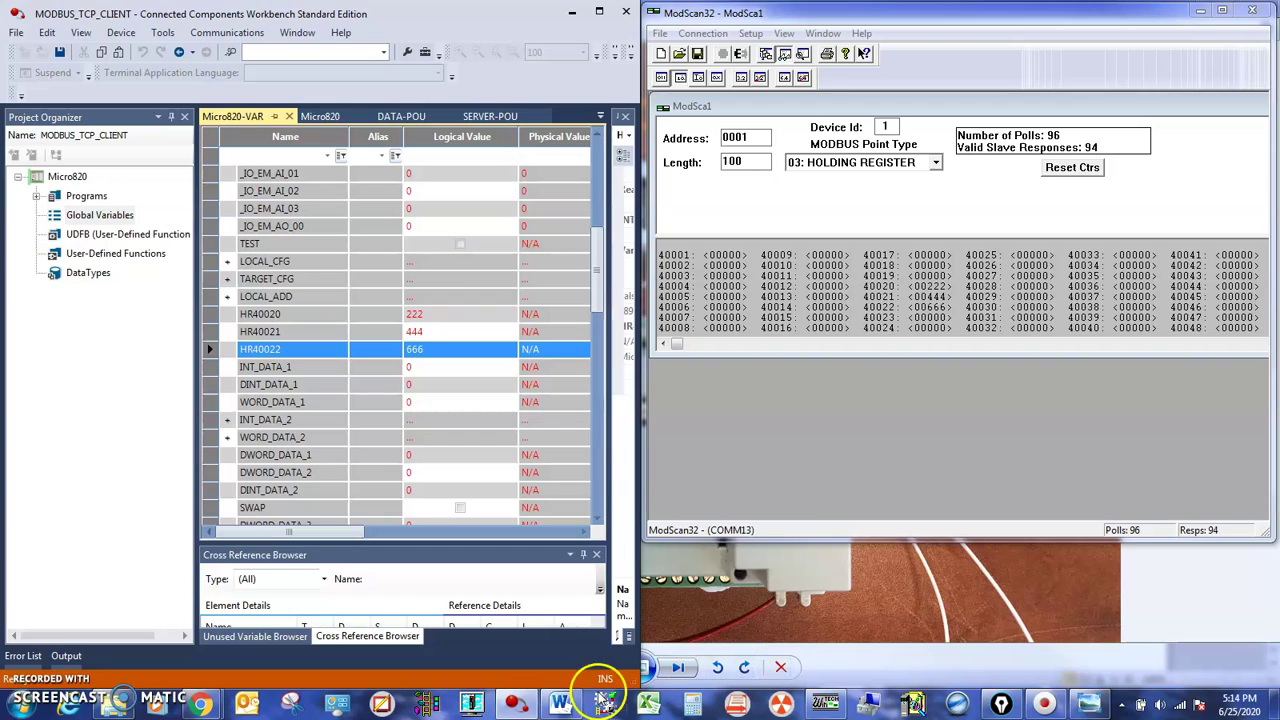
# Switch to the Word document and add the line "If this video is helpful, please like and subscribe my channel! Thank you." below "Testing…"
pyautogui.click(562, 703)
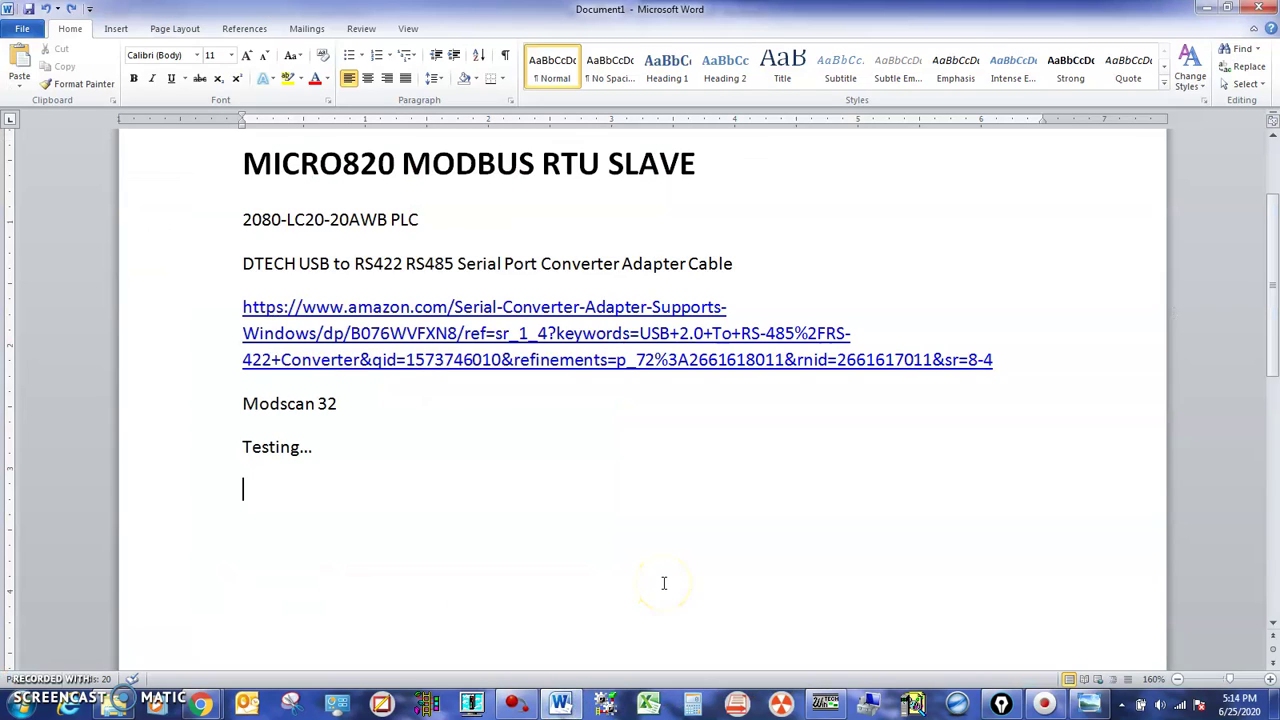
pyautogui.write('If this video is helpful, please like and subscribe my channel! Thank you.')
pyautogui.click(958, 626)
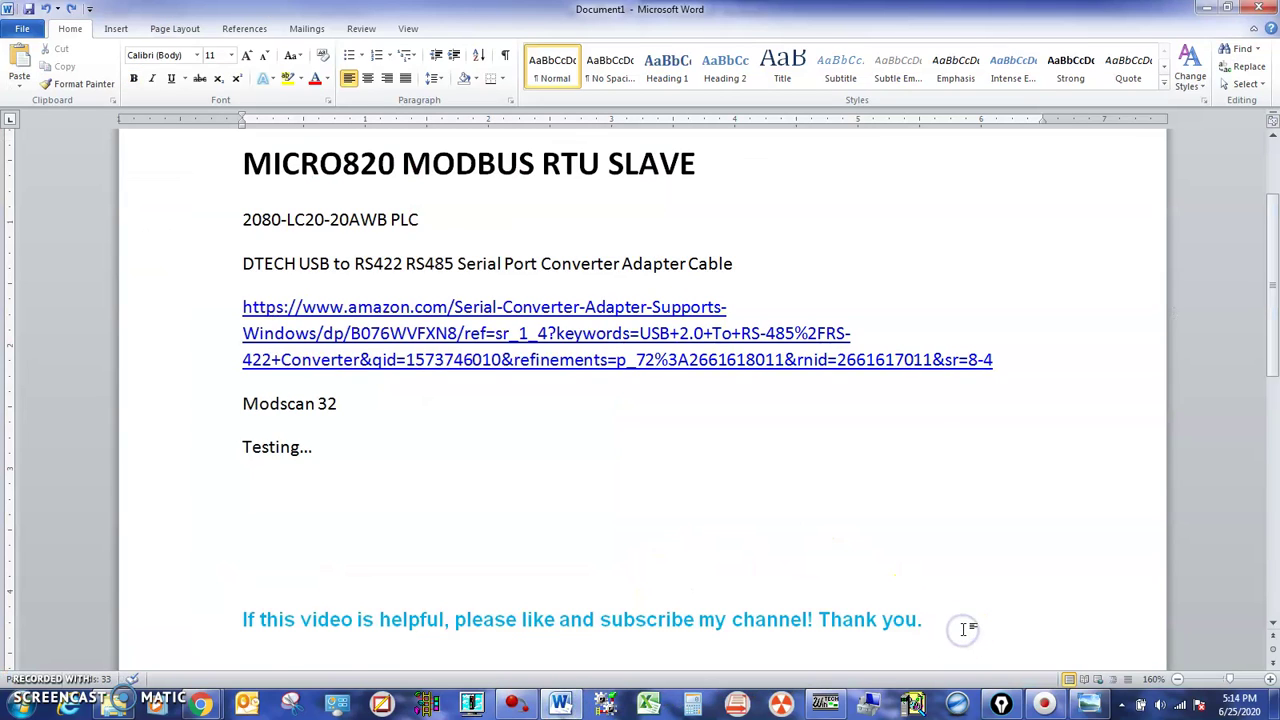
pyautogui.scroll(-1, 963, 628)
pyautogui.scroll(-1, 963, 628)
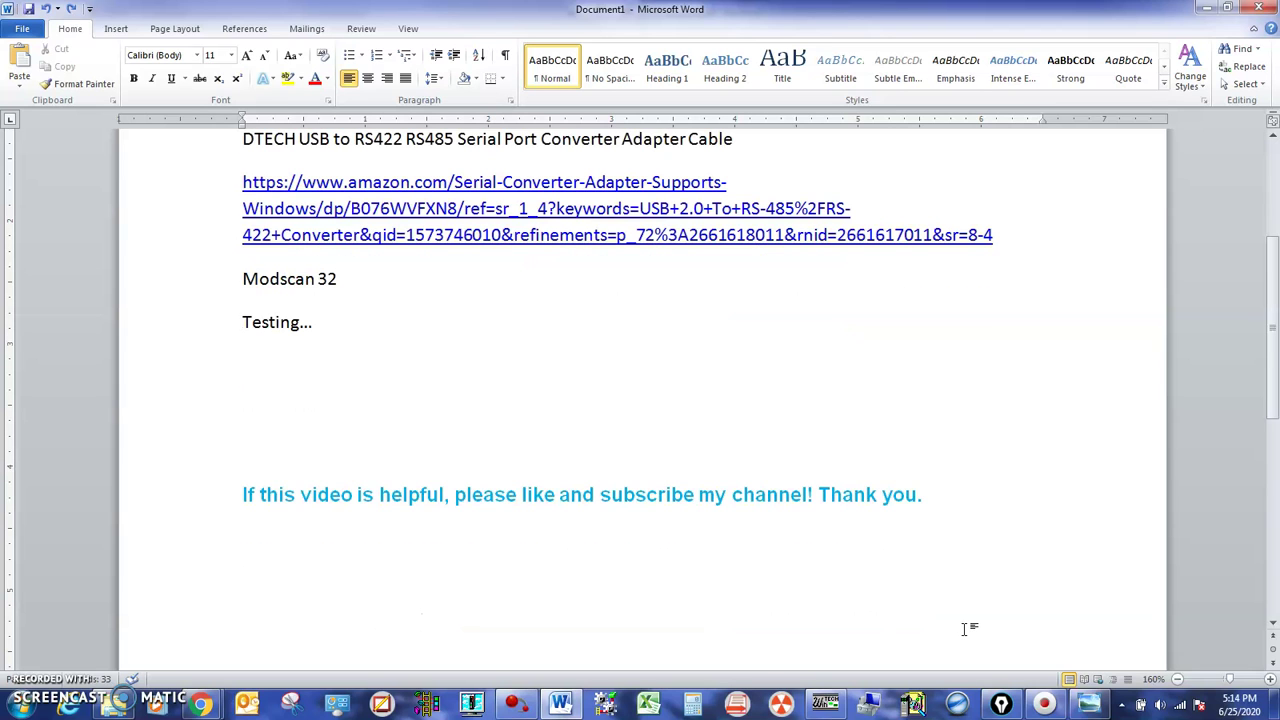
pyautogui.scroll(-1, 963, 628)
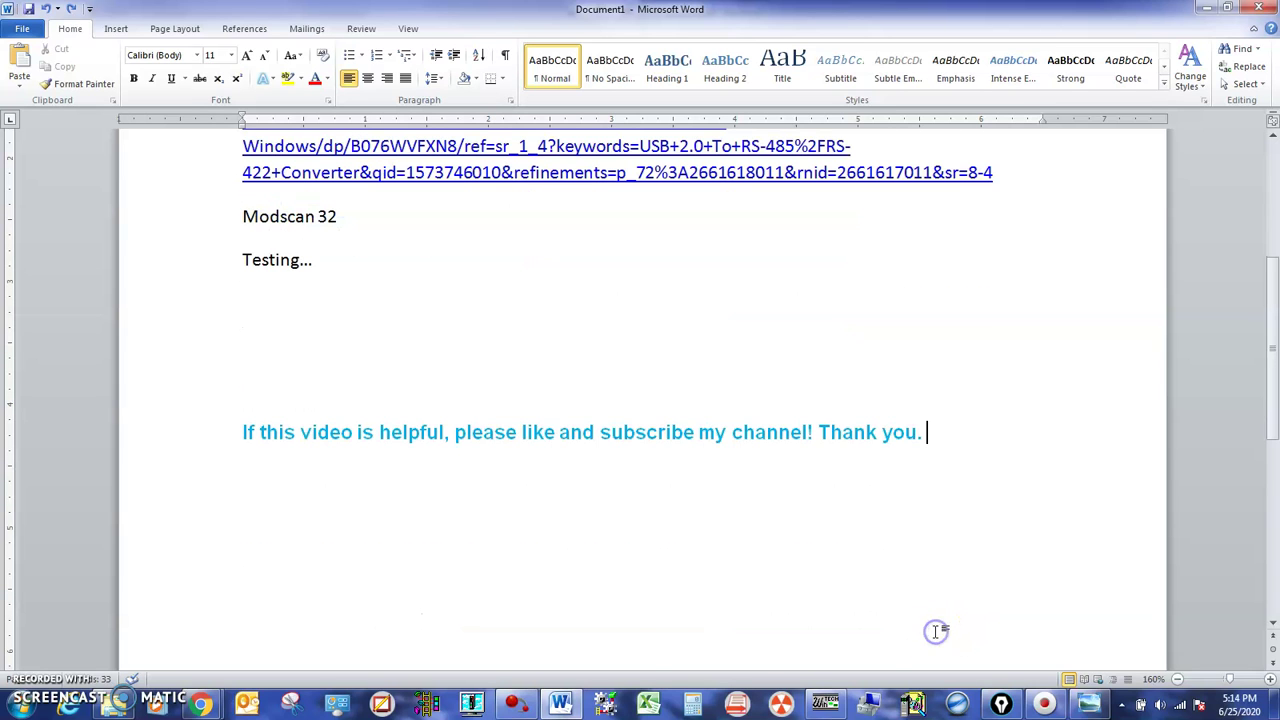